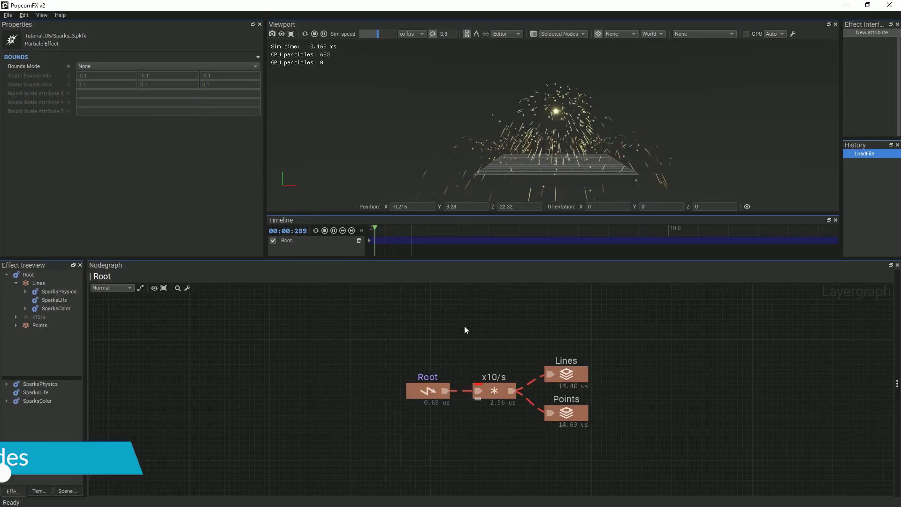
Step: Group the x10/s, Lines and Points nodes into a subgraph named SparksTemplate
{"action": "left_click_drag", "start_coordinate": [469, 335], "coordinate": [611, 457]}
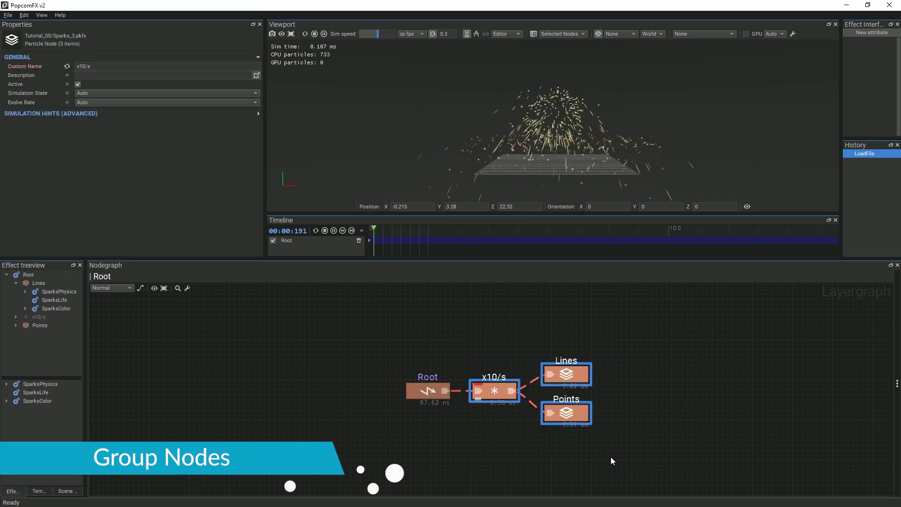
{"action": "right_click", "coordinate": [494, 392]}
{"action": "left_click", "coordinate": [509, 436]}
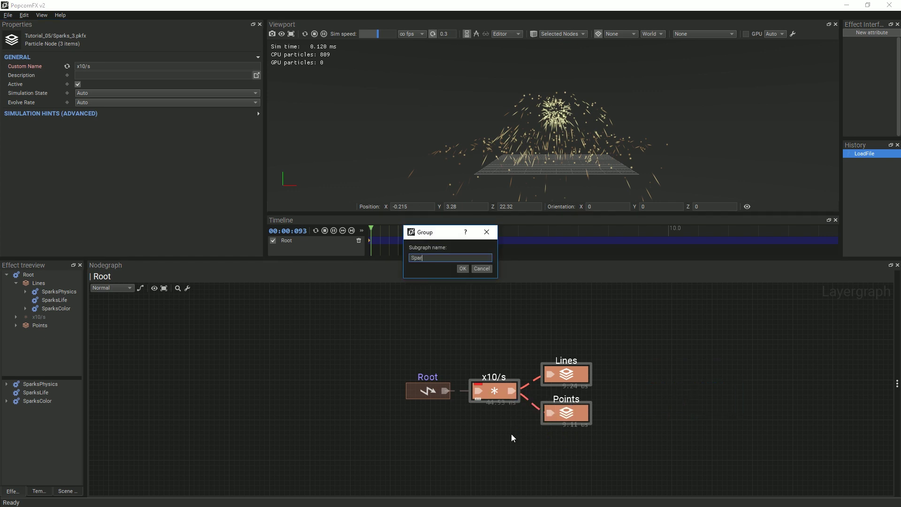
{"action": "type", "text": "SparksTemplate"}
{"action": "key", "text": "Return"}
Step: Align the SparksTemplate node with Root and collapse its template list entry
{"action": "left_click_drag", "start_coordinate": [527, 405], "coordinate": [527, 399]}
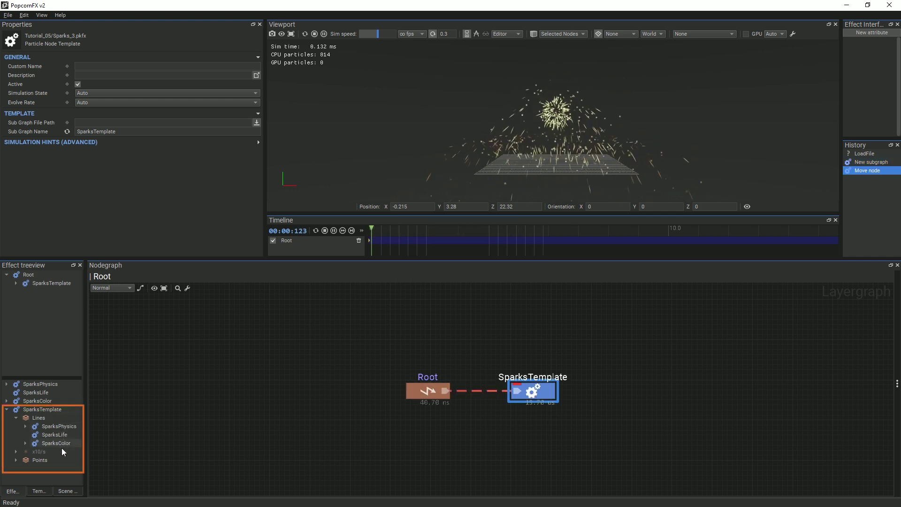
{"action": "left_click", "coordinate": [7, 410]}
{"action": "left_click", "coordinate": [103, 408]}
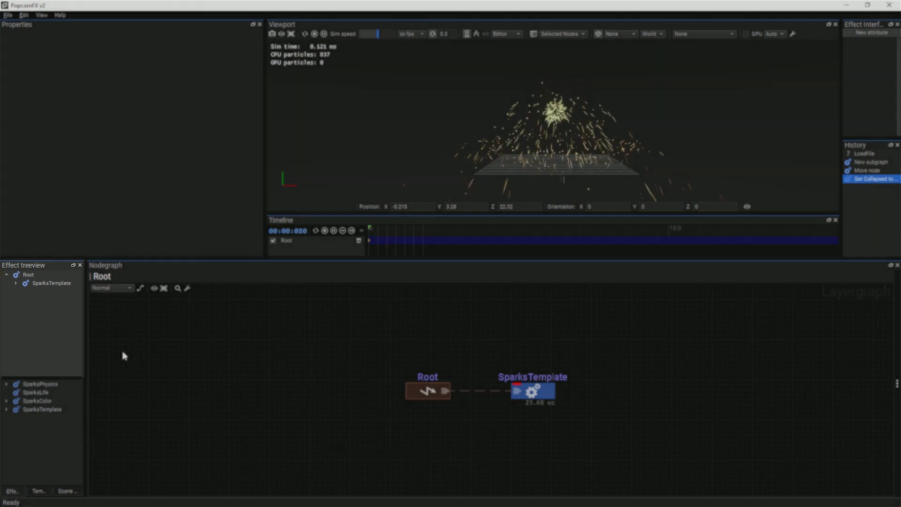
Step: Set the SparksTemplate template's Class Type to Event in Properties
{"action": "left_click", "coordinate": [61, 410]}
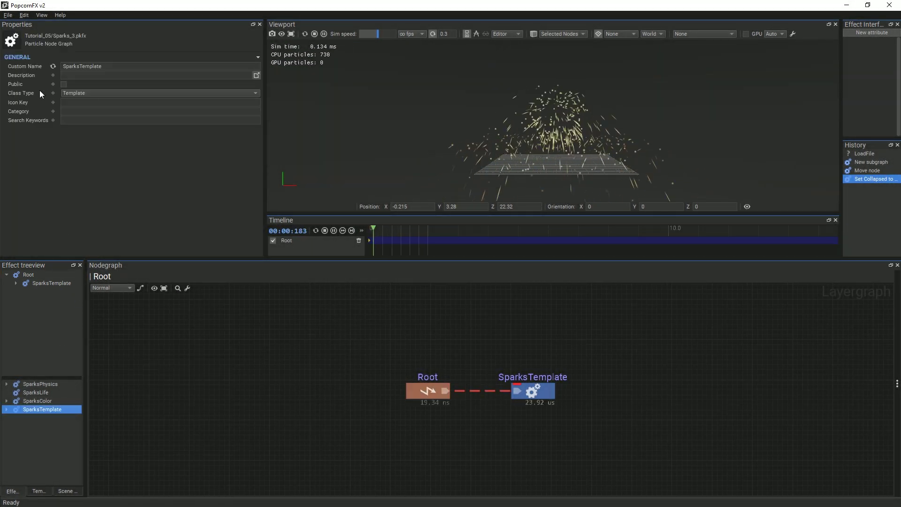
{"action": "left_click", "coordinate": [96, 92]}
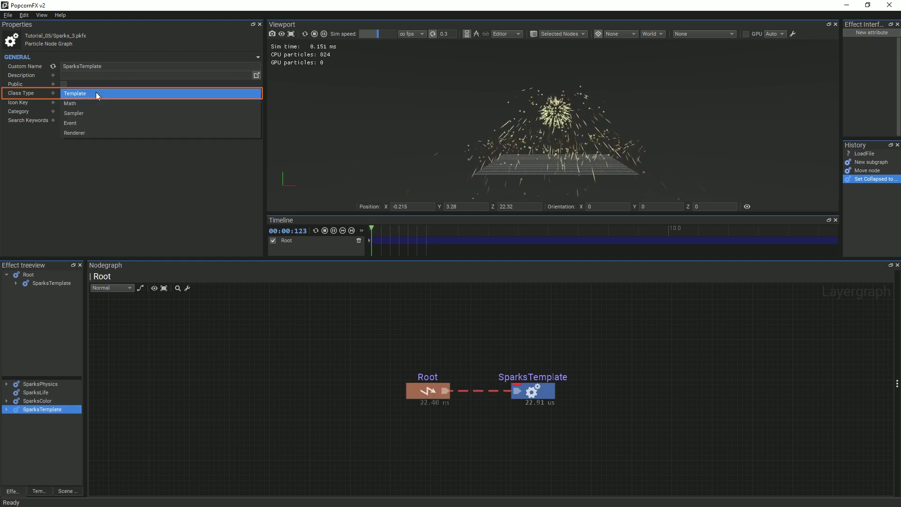
{"action": "left_click", "coordinate": [95, 115]}
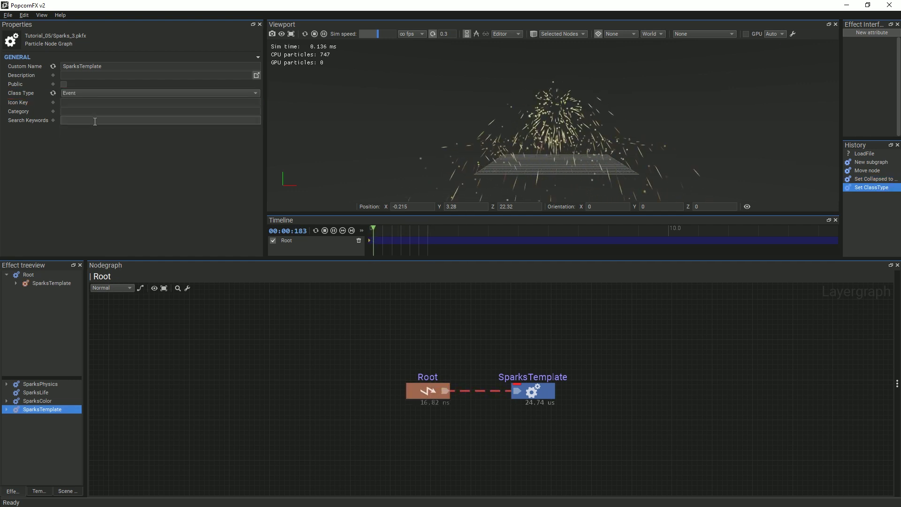
{"action": "left_click", "coordinate": [597, 403]}
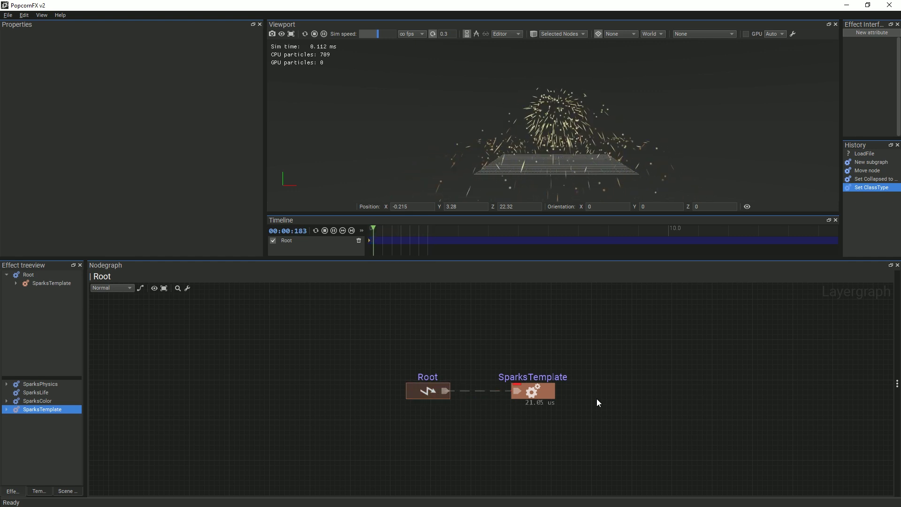
Step: Turn off effect looping and restart the playback
{"action": "left_click", "coordinate": [433, 34]}
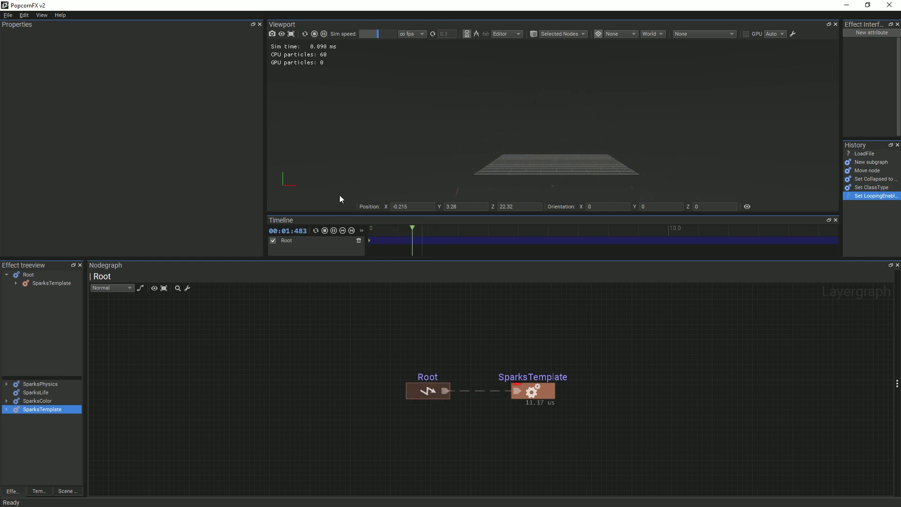
{"action": "left_click", "coordinate": [315, 231]}
{"action": "left_click", "coordinate": [316, 231]}
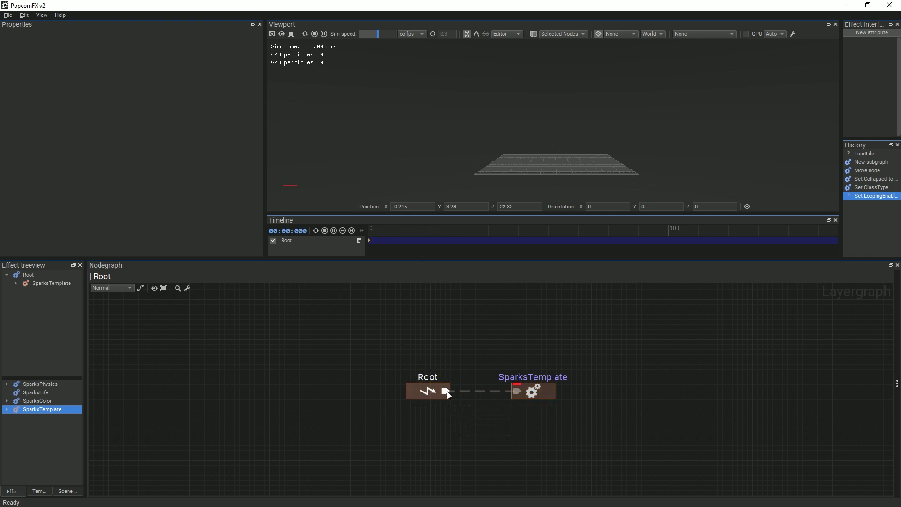
Step: Add an EventDelay node linked from Root's output with Delay set to 1
{"action": "left_click_drag", "start_coordinate": [446, 390], "coordinate": [517, 427]}
{"action": "type", "text": "de"}
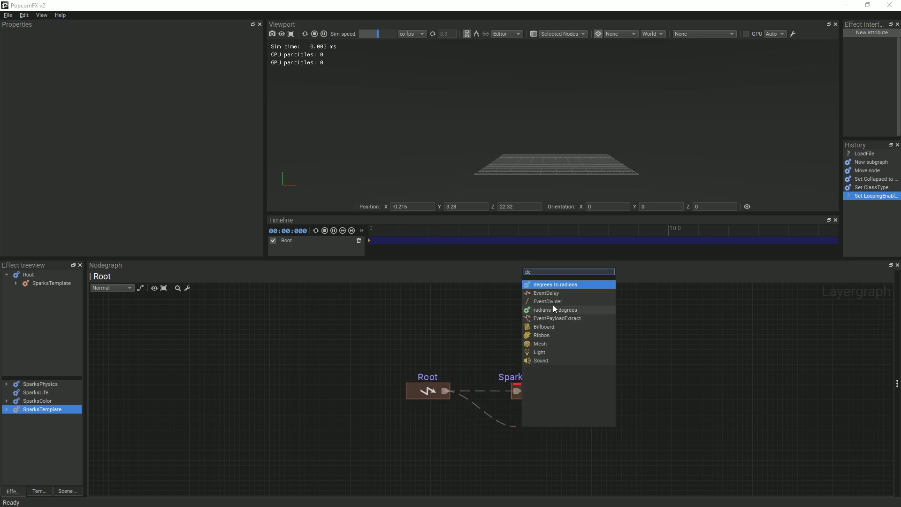
{"action": "left_click", "coordinate": [551, 293]}
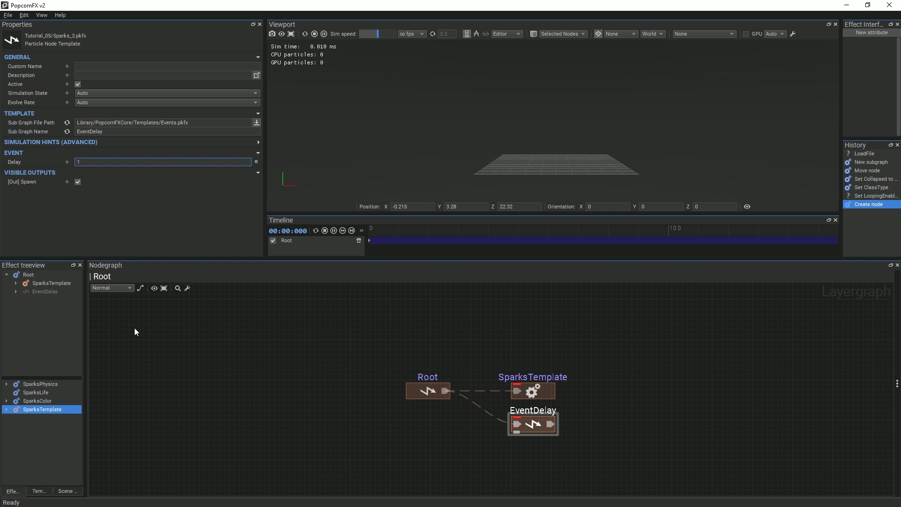
{"action": "left_click", "coordinate": [135, 352]}
Step: Place a second SparksTemplate fired by the EventDelay and preview the delayed burst
{"action": "left_click", "coordinate": [63, 409]}
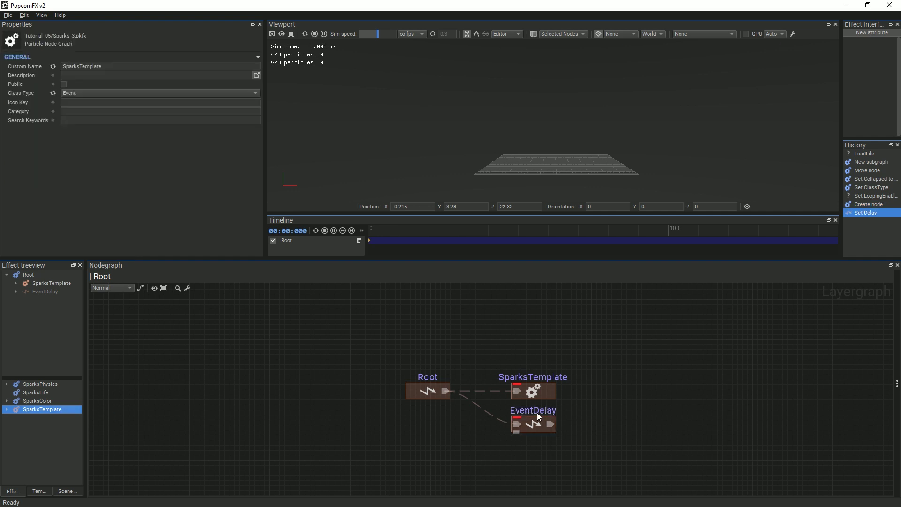
{"action": "left_click_drag", "start_coordinate": [597, 424], "coordinate": [621, 423]}
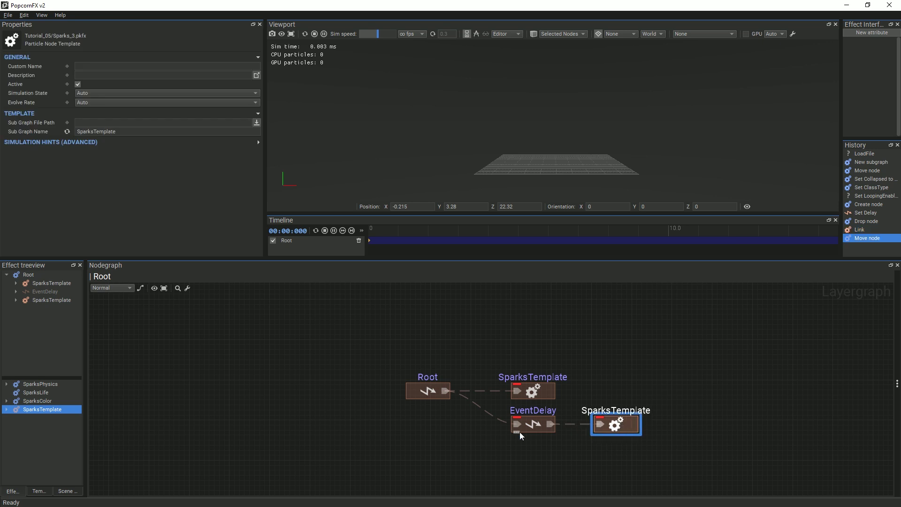
{"action": "left_click", "coordinate": [335, 335]}
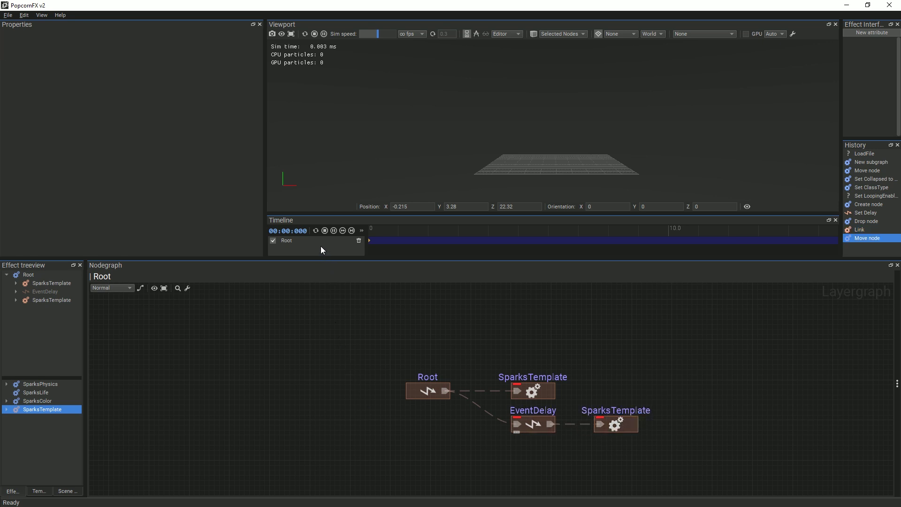
{"action": "left_click", "coordinate": [315, 230]}
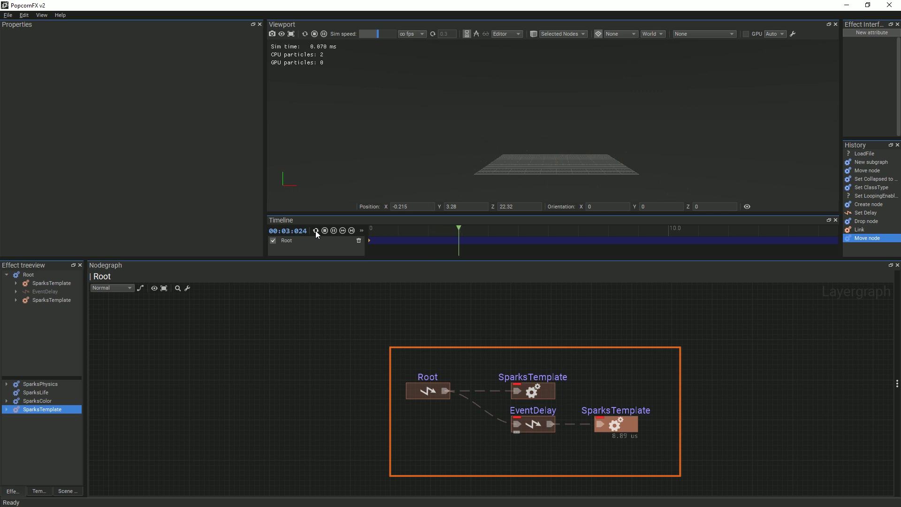
{"action": "left_click", "coordinate": [316, 230]}
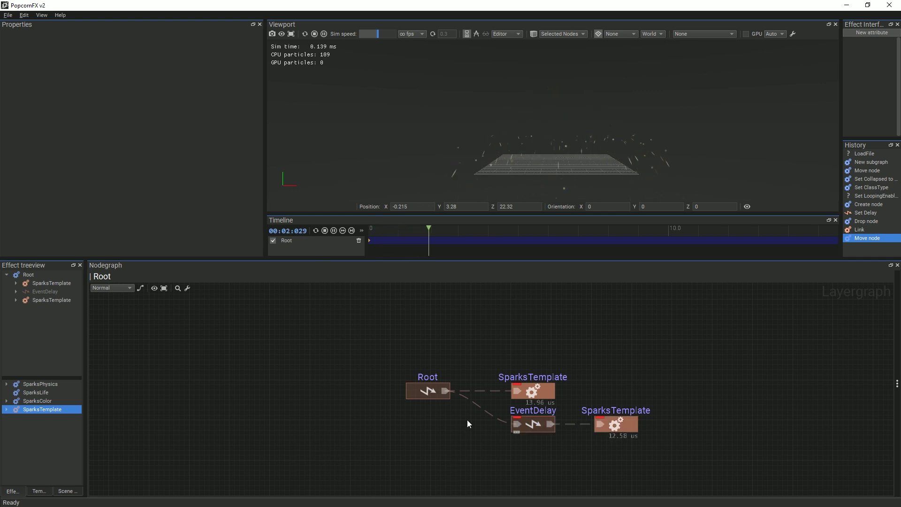
Step: Delete the EventDelay and second SparksTemplate nodes, then turn looping back on
{"action": "left_click_drag", "start_coordinate": [481, 426], "coordinate": [679, 457]}
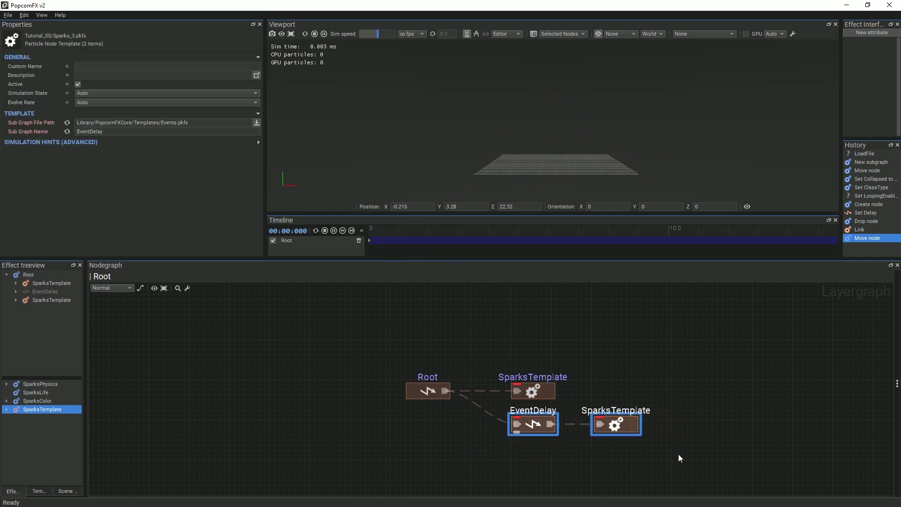
{"action": "key", "text": "Delete"}
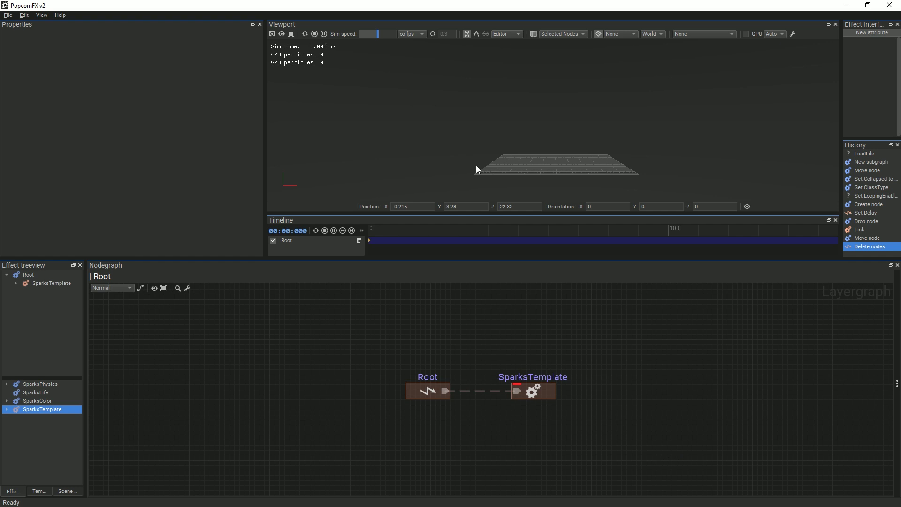
{"action": "left_click", "coordinate": [432, 35]}
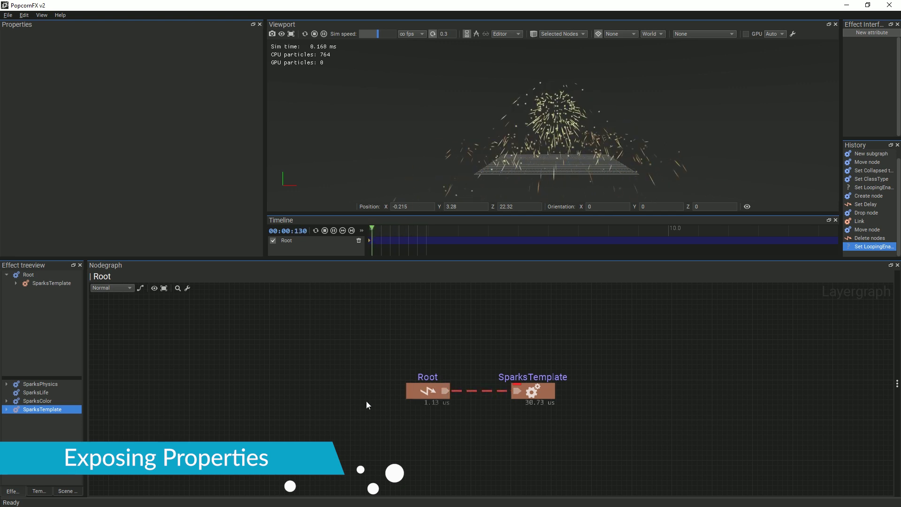
Step: Open the SparksTemplate subgraph and move its Spawn node further left
{"action": "left_click", "coordinate": [537, 391]}
{"action": "double_click", "coordinate": [537, 391]}
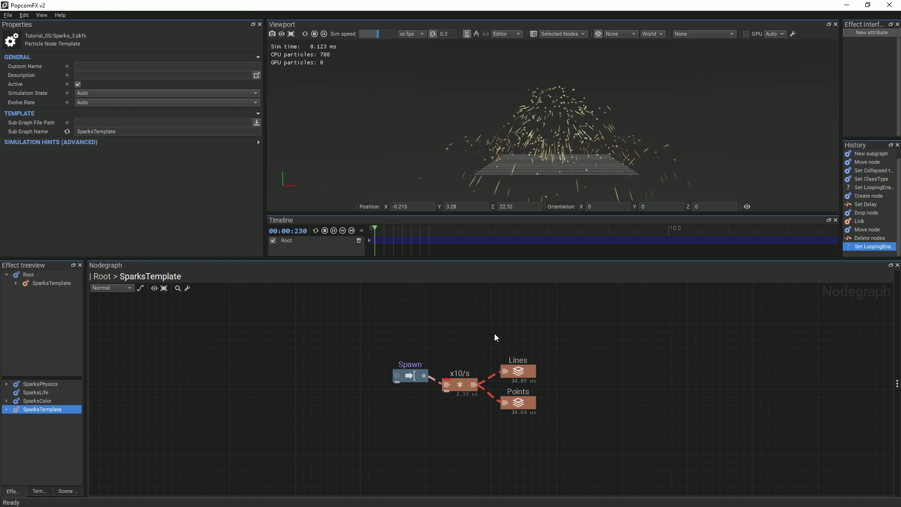
{"action": "left_click_drag", "start_coordinate": [403, 380], "coordinate": [359, 388]}
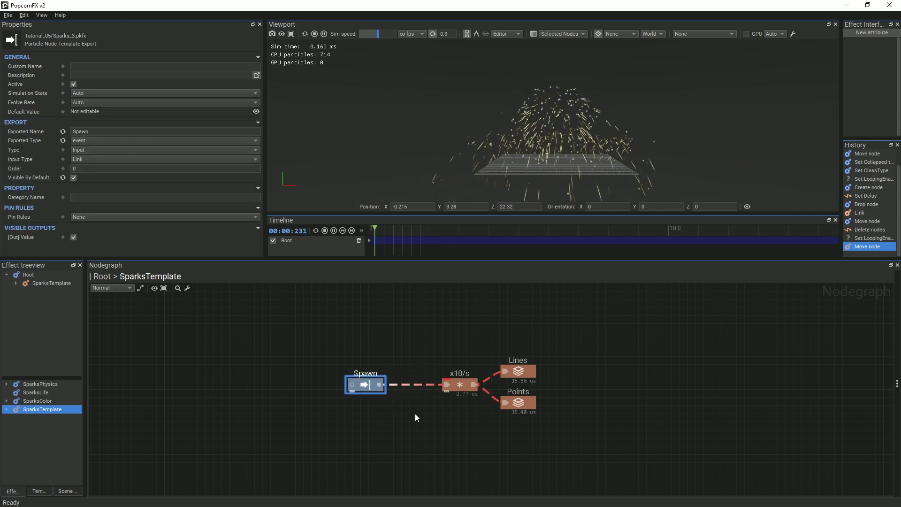
{"action": "left_click", "coordinate": [578, 375]}
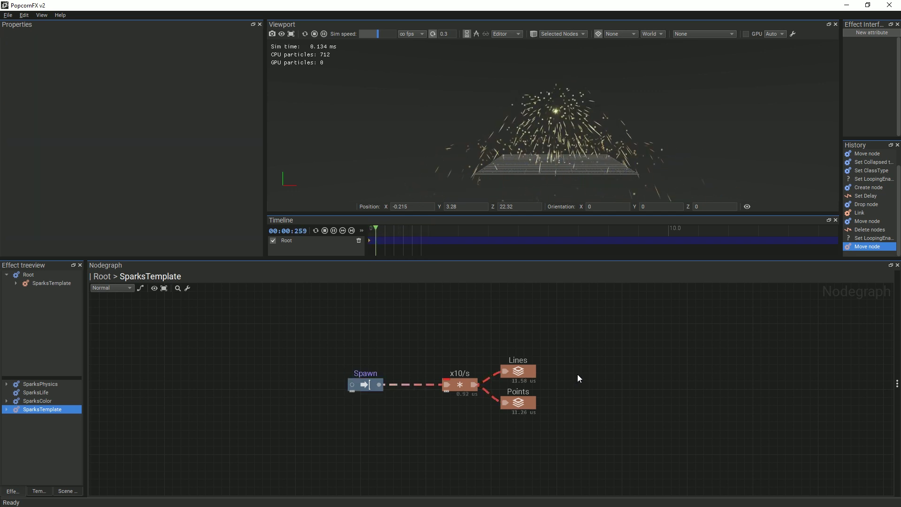
Step: Open the Lines layer's SparksColor subgraph and move its Value output right
{"action": "double_click", "coordinate": [525, 371]}
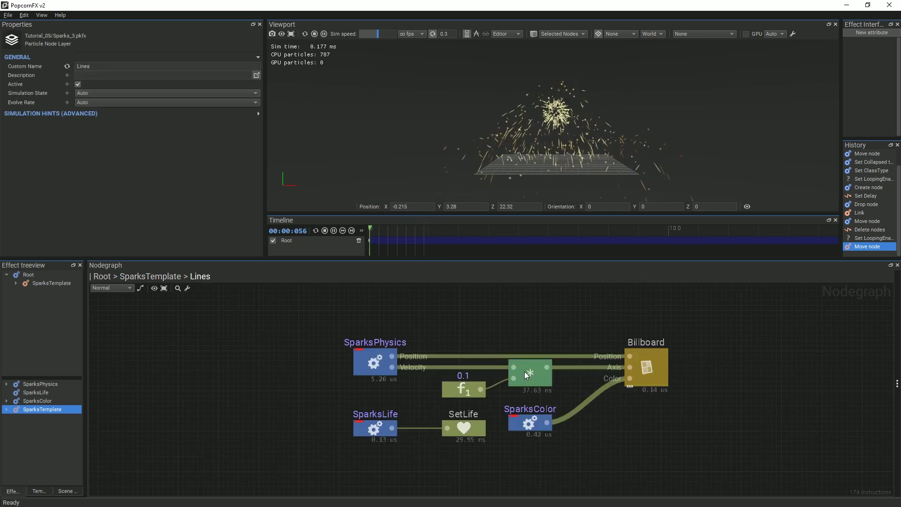
{"action": "double_click", "coordinate": [528, 424]}
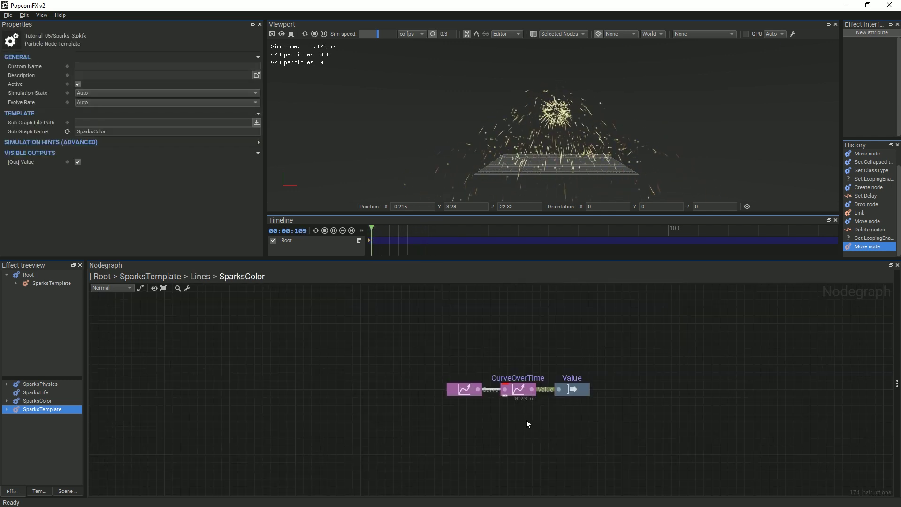
{"action": "left_click_drag", "start_coordinate": [574, 391], "coordinate": [688, 393]}
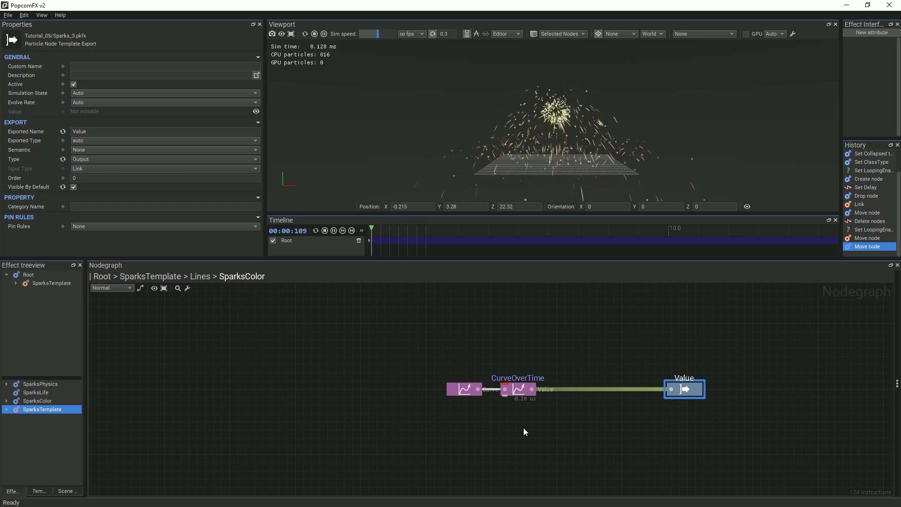
Step: Insert a Mul node before the Value output and feed its ValueB from a new float4 constant
{"action": "key", "text": "ctrl+space"}
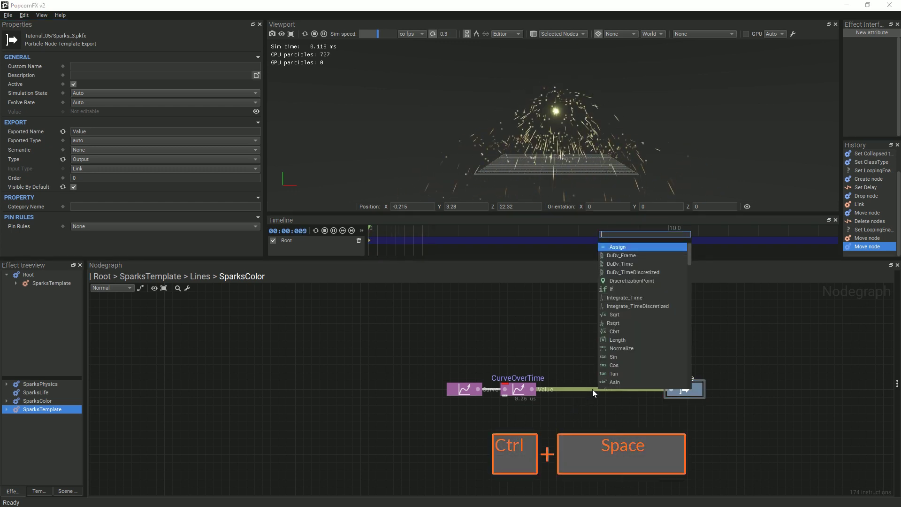
{"action": "key", "text": "Escape"}
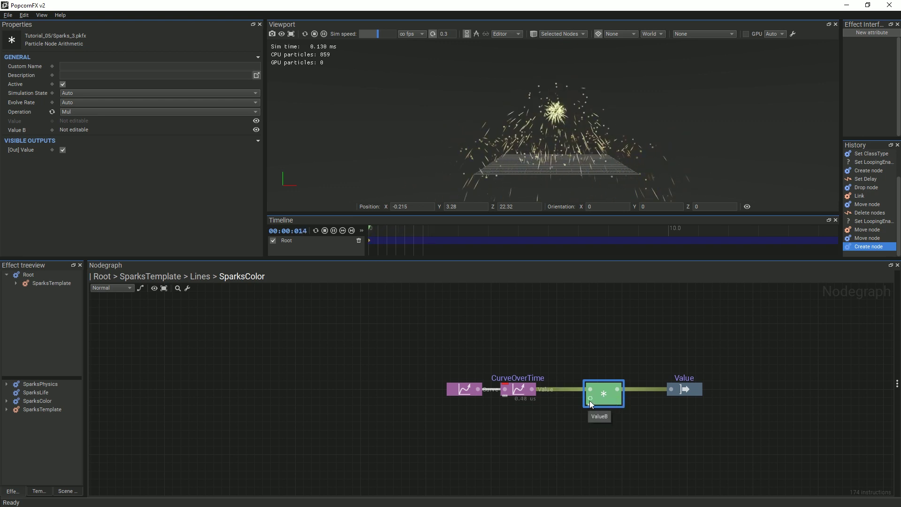
{"action": "left_click_drag", "start_coordinate": [590, 398], "coordinate": [533, 426]}
{"action": "type", "text": "f"}
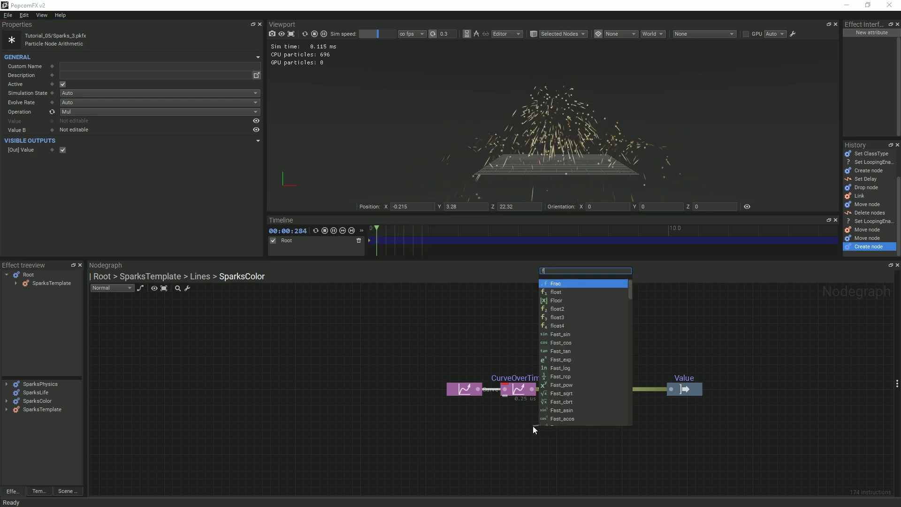
{"action": "type", "text": "loat"}
{"action": "left_click", "coordinate": [549, 318]}
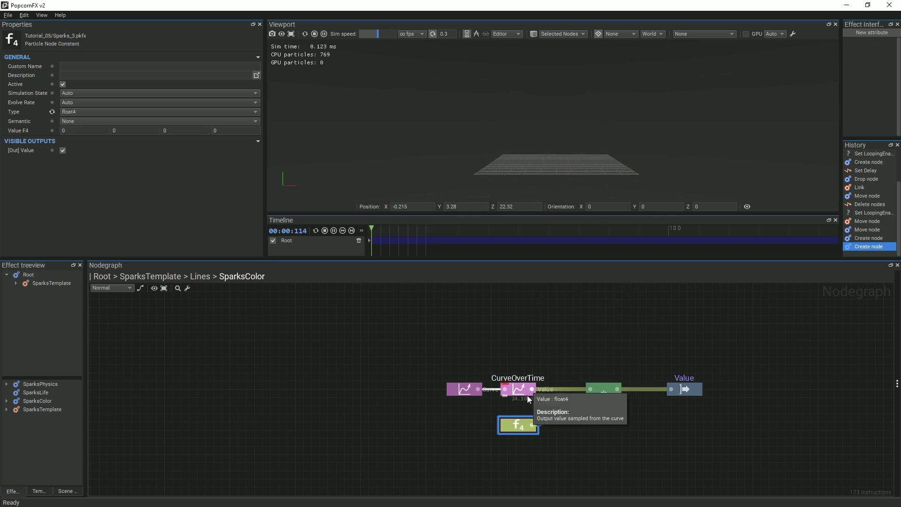
{"action": "left_click", "coordinate": [518, 417]}
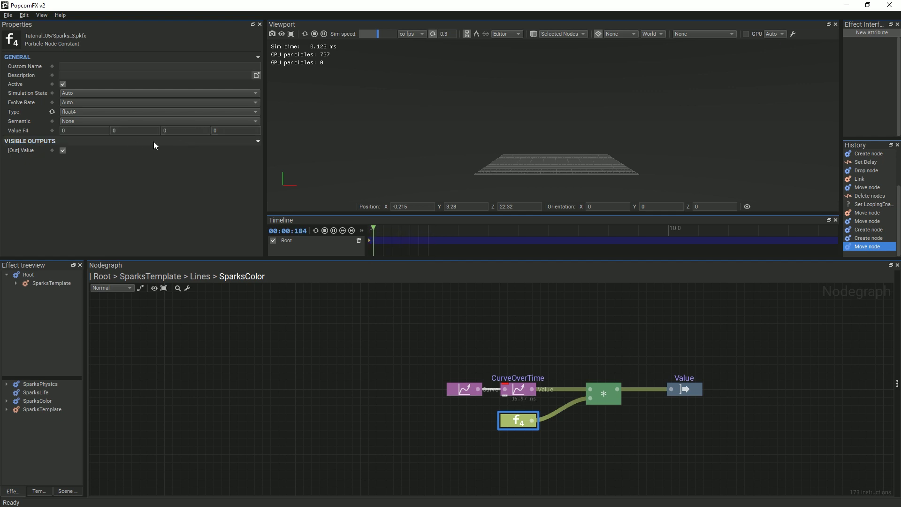
Step: Give the float4 constant Color semantic and set it to opaque magenta (255,0,255,255)
{"action": "left_click", "coordinate": [78, 121]}
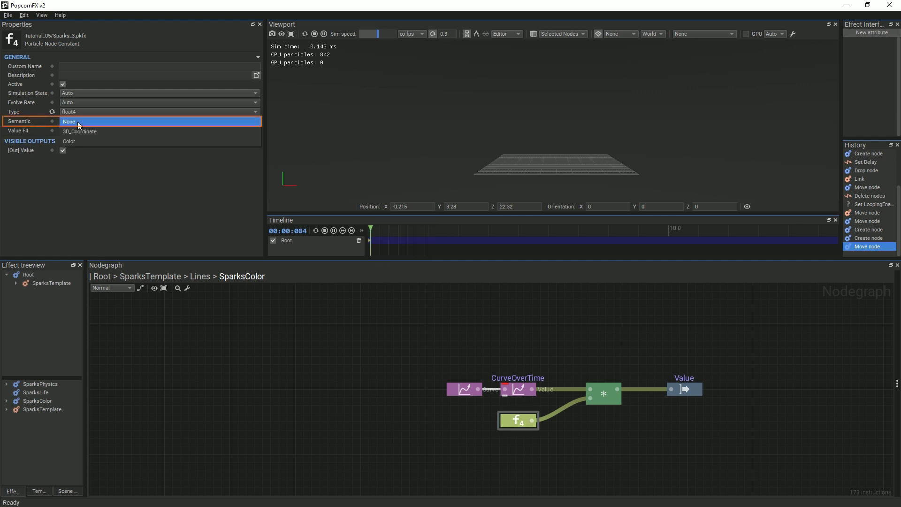
{"action": "left_click", "coordinate": [78, 140]}
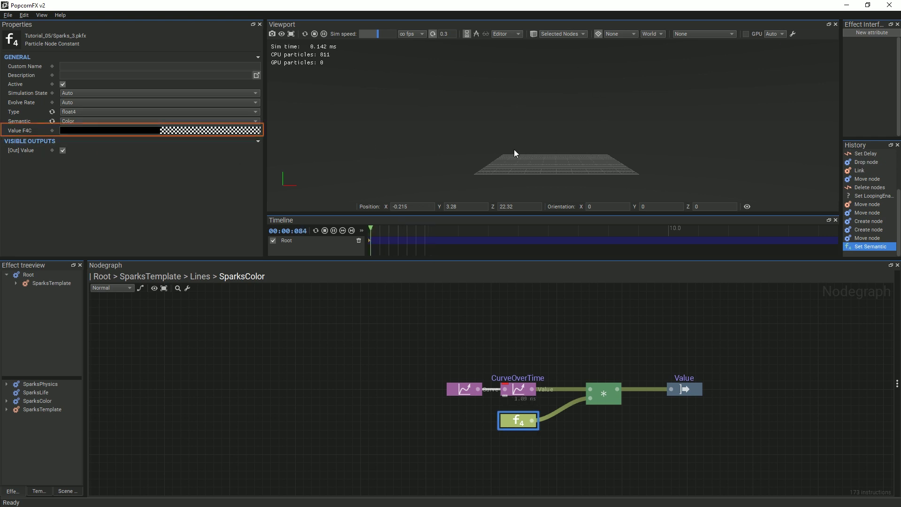
{"action": "left_click", "coordinate": [177, 132]}
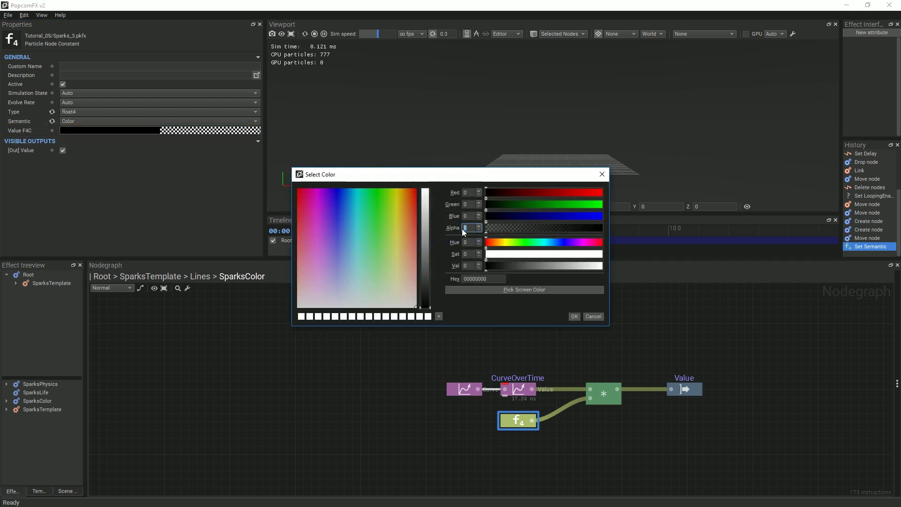
{"action": "type", "text": "255"}
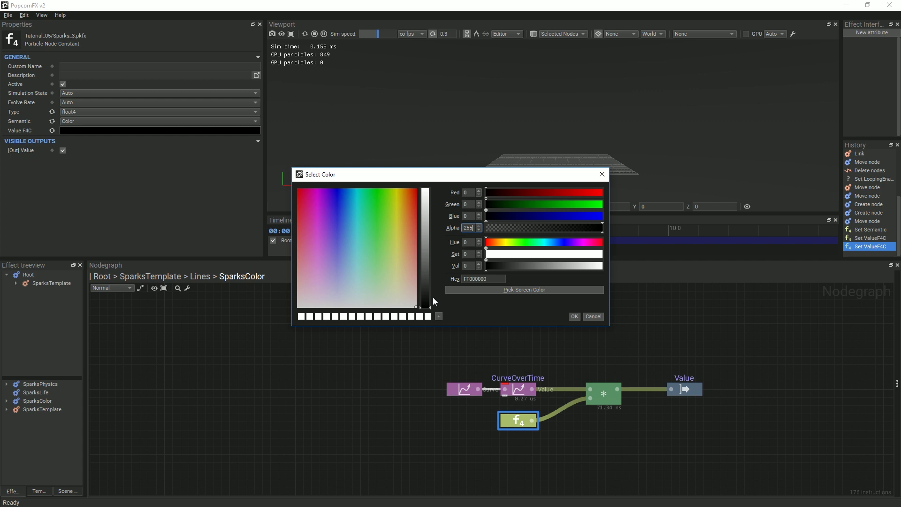
{"action": "left_click_drag", "start_coordinate": [430, 310], "coordinate": [428, 190]}
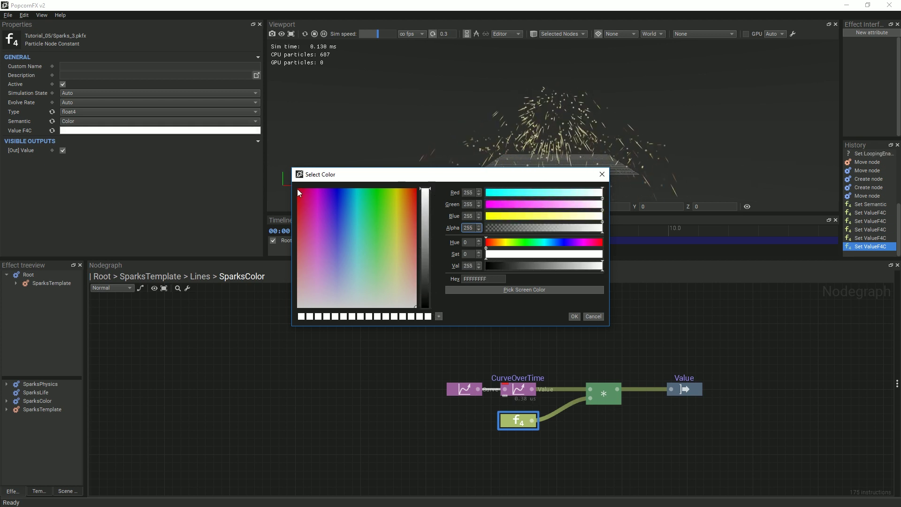
{"action": "left_click", "coordinate": [314, 190]}
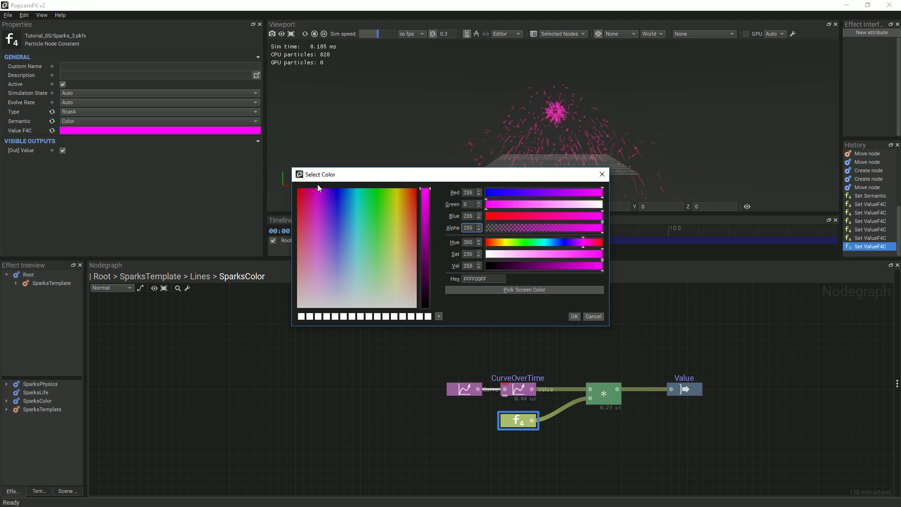
{"action": "left_click", "coordinate": [574, 317]}
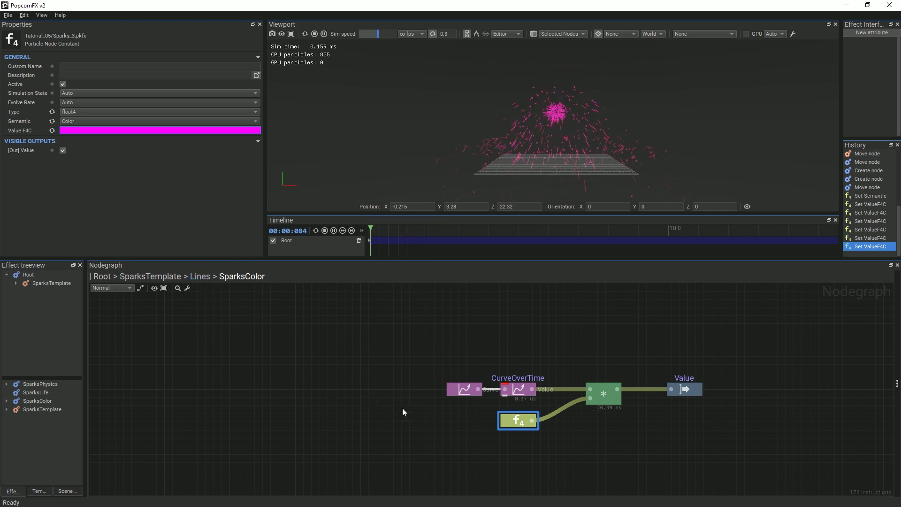
Step: Export the magenta float4 constant as a property named SparksColorProperty
{"action": "right_click", "coordinate": [516, 420]}
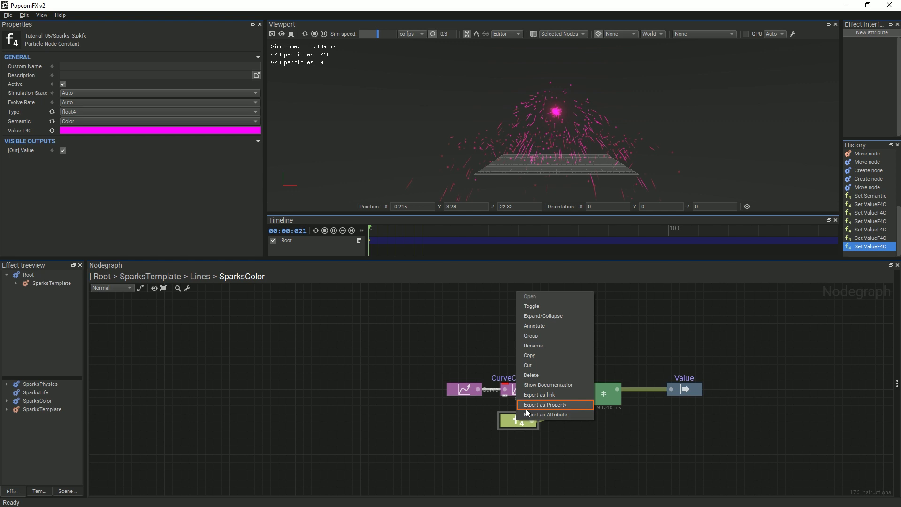
{"action": "left_click", "coordinate": [526, 407]}
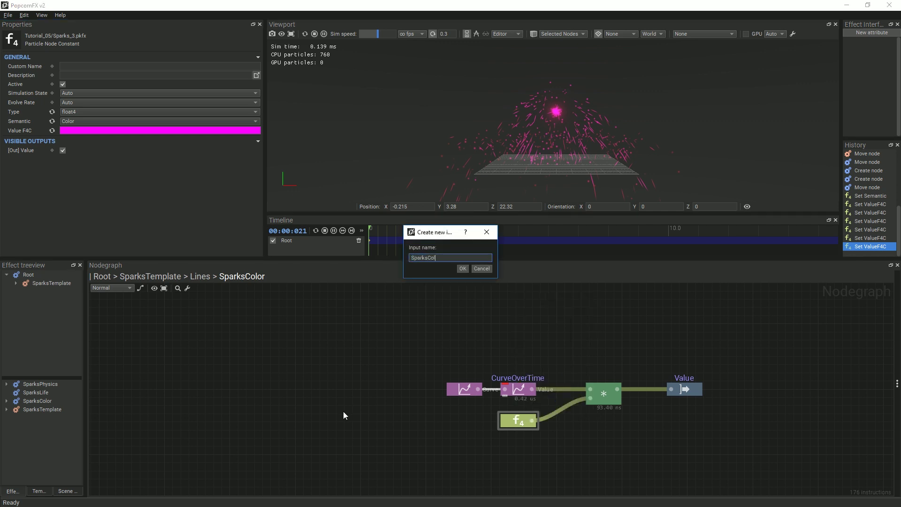
{"action": "type", "text": "SparksColorProperty"}
{"action": "key", "text": "Return"}
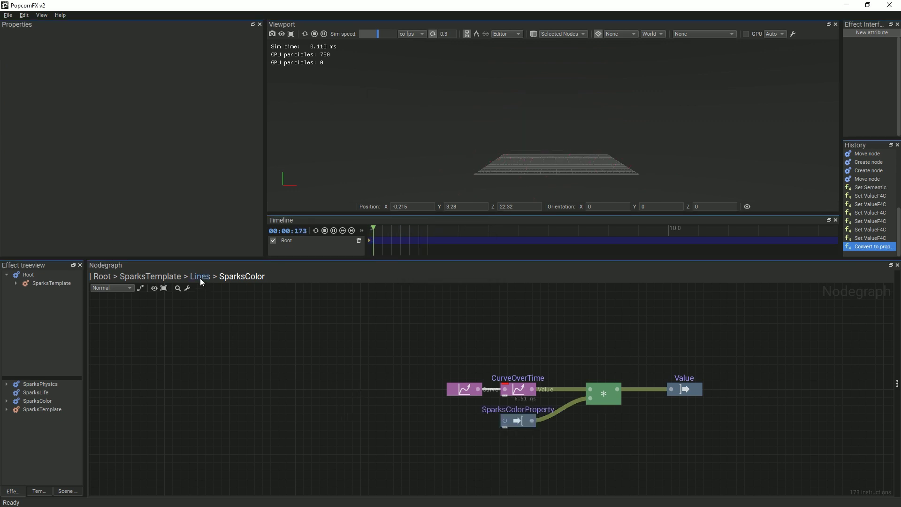
Step: In the Lines graph, reset SparksColor's Sparks Color Property to its magenta default and auto-export it
{"action": "left_click", "coordinate": [200, 277]}
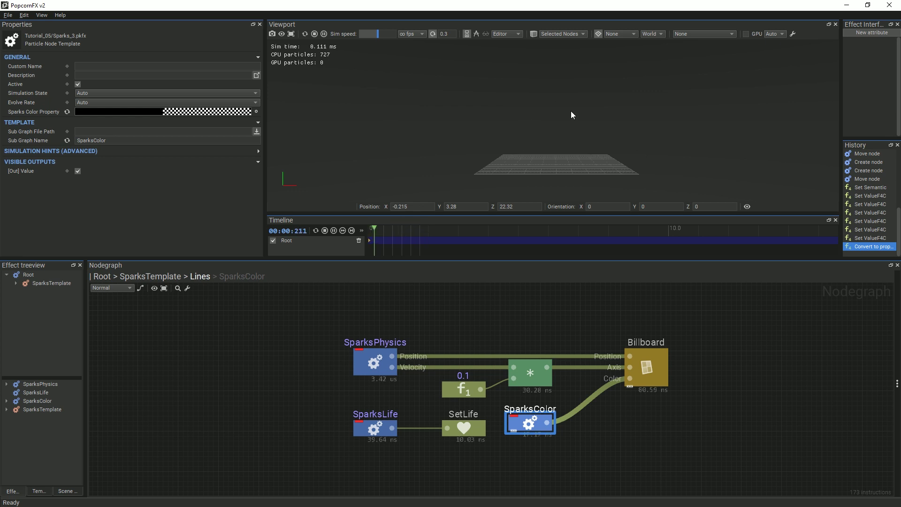
{"action": "left_click", "coordinate": [68, 113]}
{"action": "left_click", "coordinate": [87, 122]}
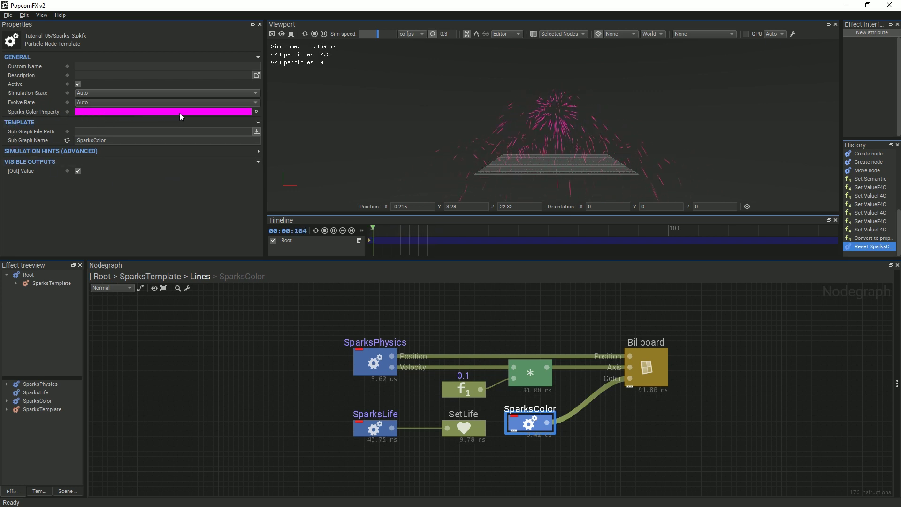
{"action": "left_click", "coordinate": [257, 112]}
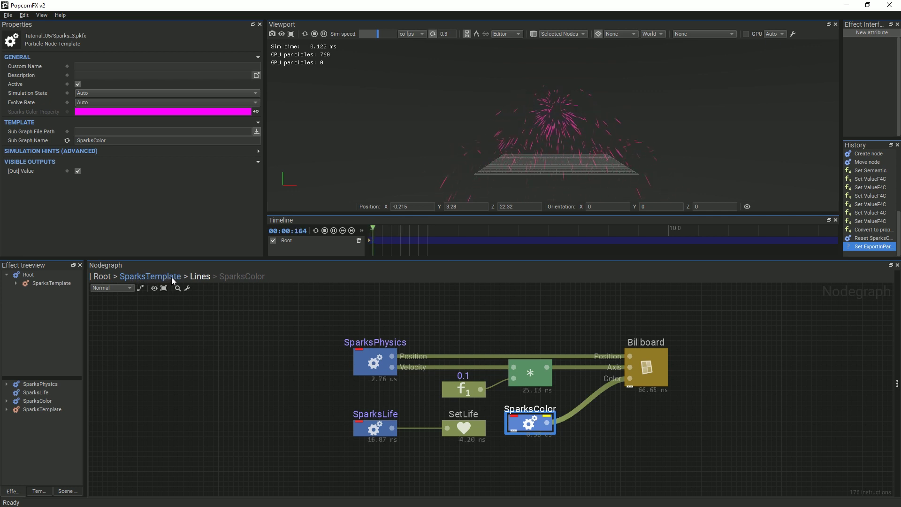
Step: In the SparksTemplate graph, export the Lines layer's Sparks Color Property to the parent
{"action": "left_click", "coordinate": [150, 277]}
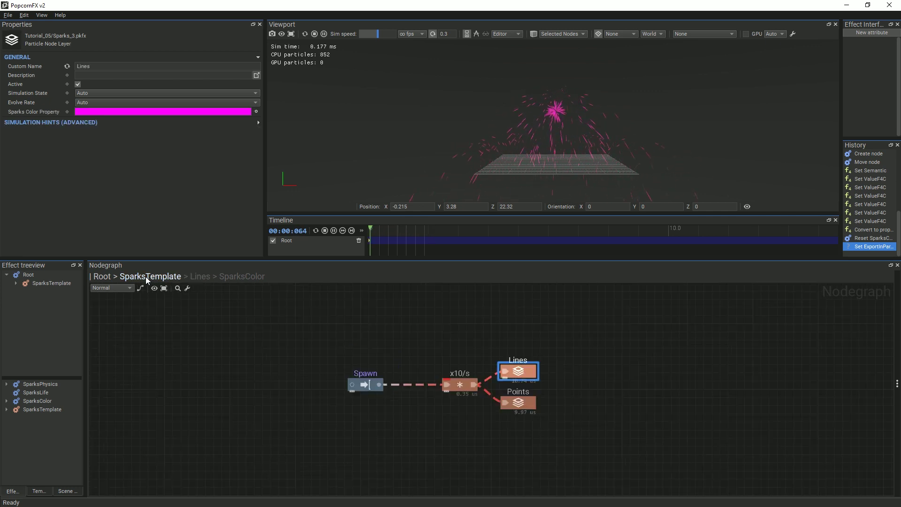
{"action": "left_click", "coordinate": [256, 112]}
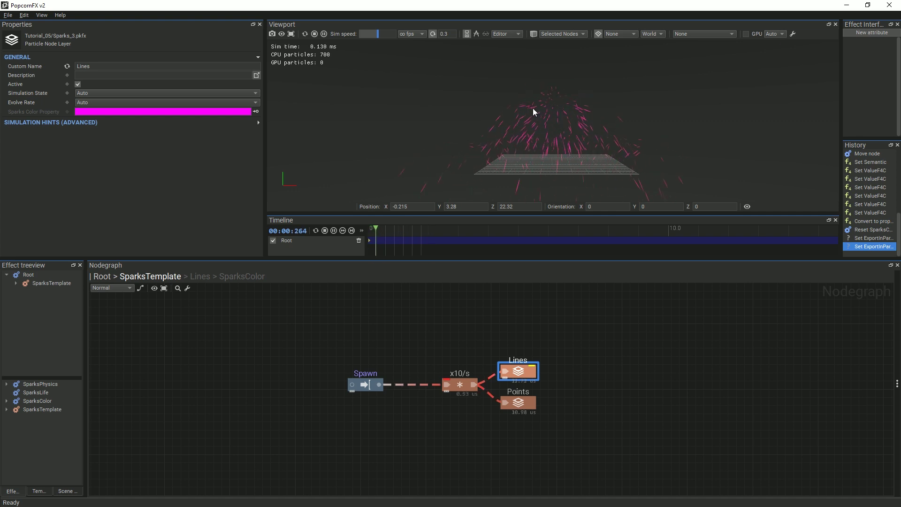
{"action": "left_click", "coordinate": [586, 393]}
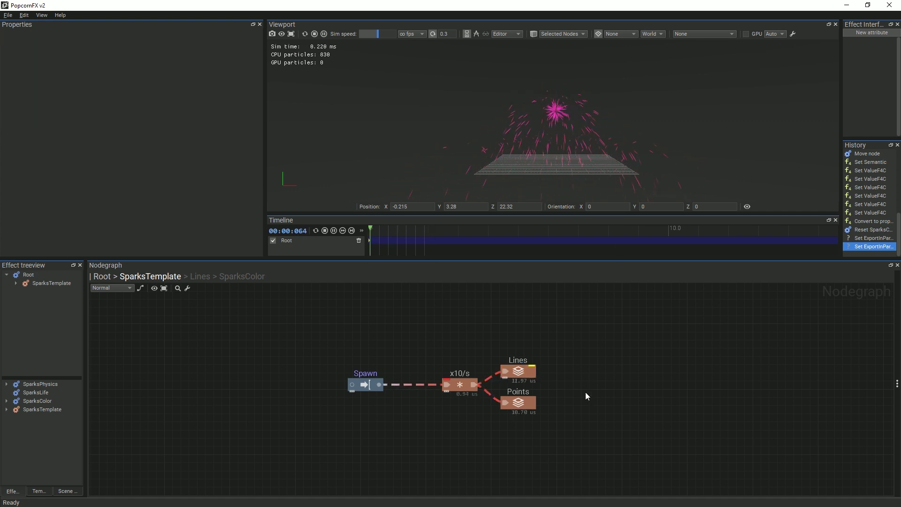
Step: In the Points layer, reset SparksColor to magenta and forward it up to SparksTemplate
{"action": "double_click", "coordinate": [520, 404]}
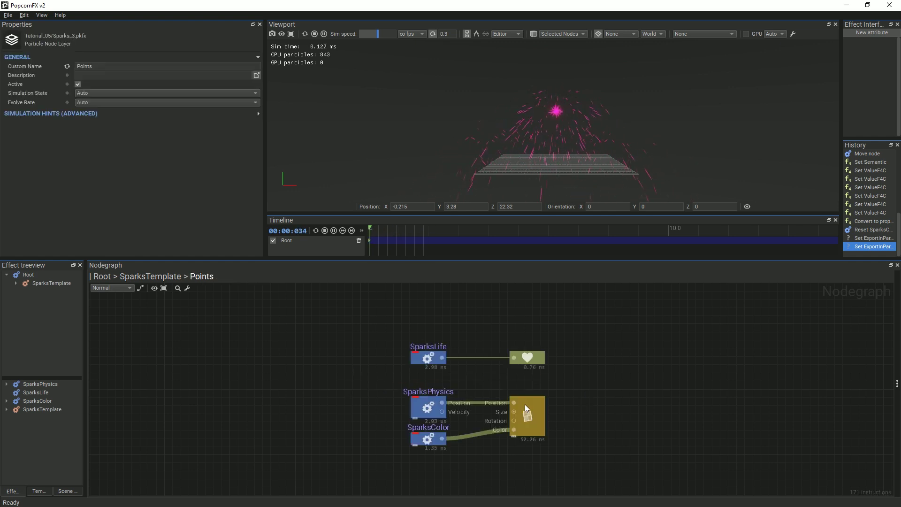
{"action": "left_click", "coordinate": [434, 440]}
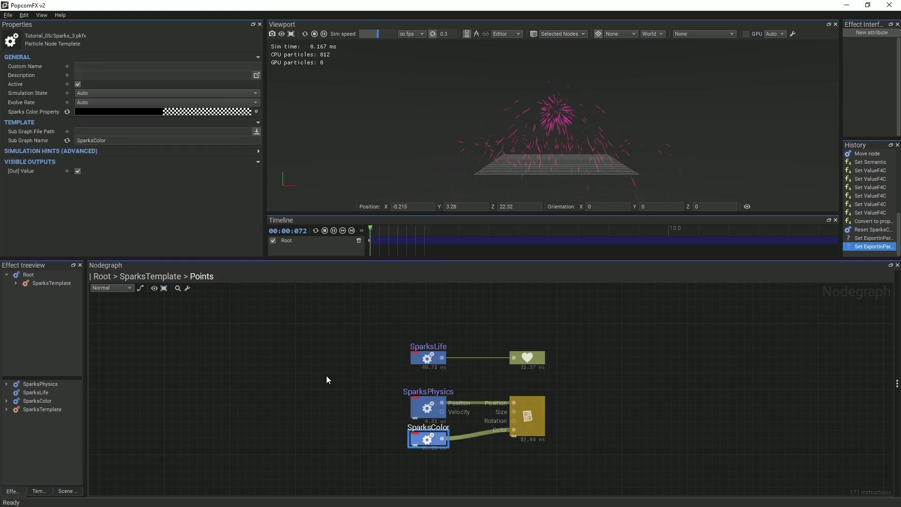
{"action": "left_click", "coordinate": [67, 112]}
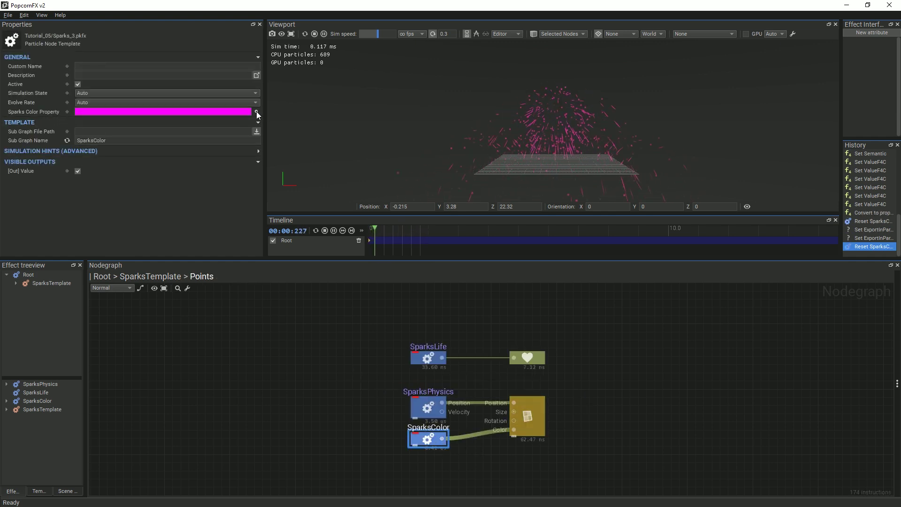
{"action": "left_click", "coordinate": [174, 276]}
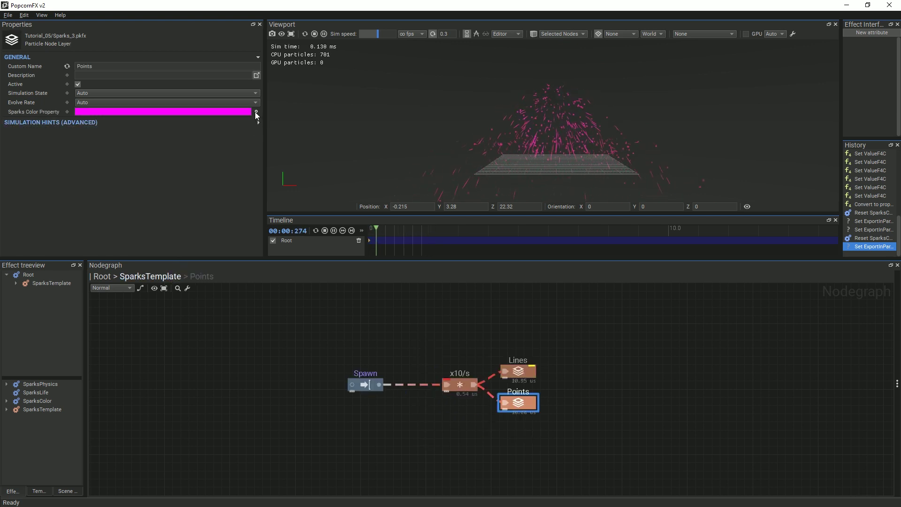
{"action": "left_click", "coordinate": [614, 331]}
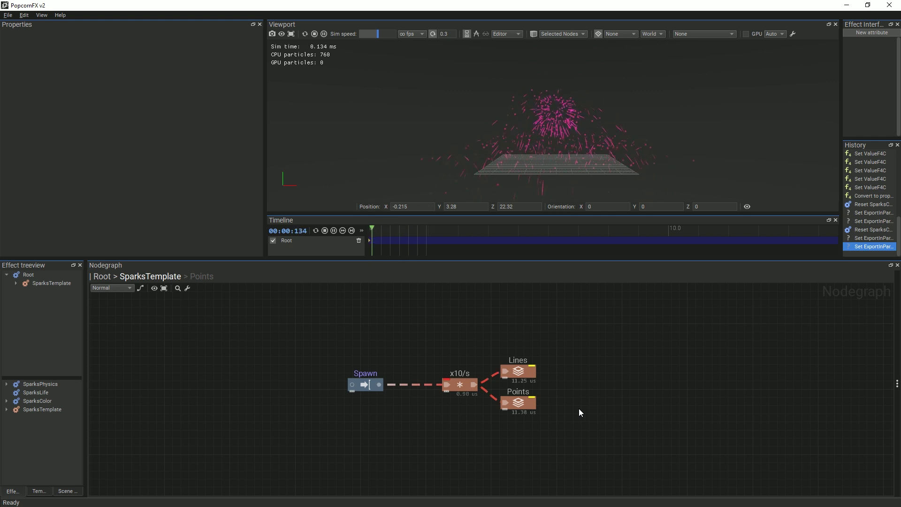
Step: Back in Root, add a second SparksTemplate instance below the first and link it from Root
{"action": "left_click", "coordinate": [96, 277]}
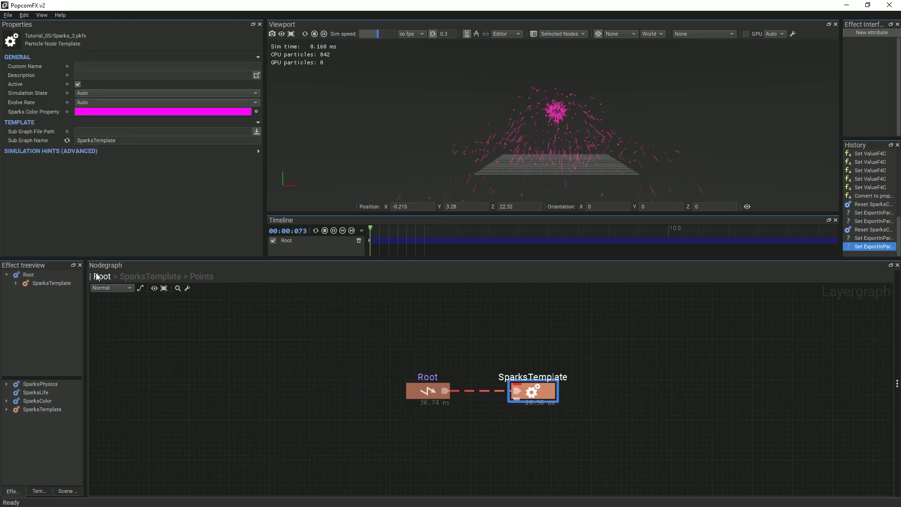
{"action": "left_click", "coordinate": [323, 446]}
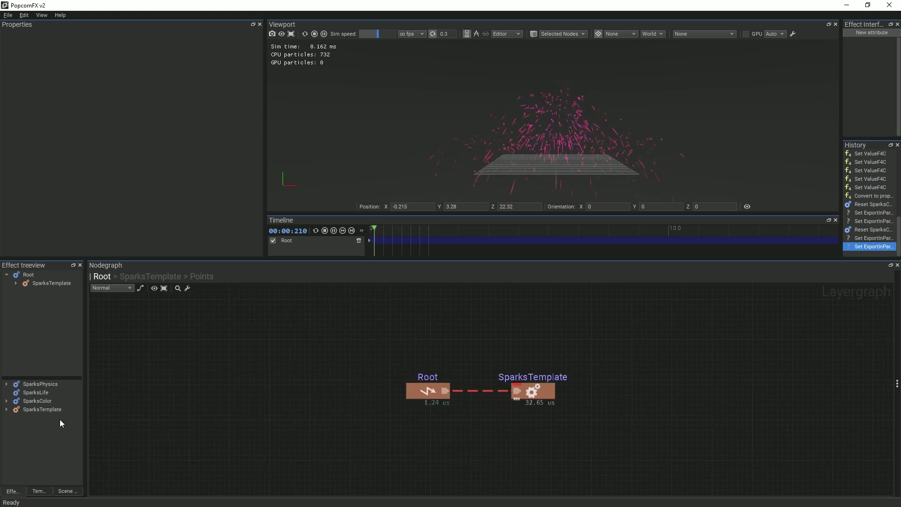
{"action": "left_click", "coordinate": [52, 410]}
{"action": "left_click_drag", "start_coordinate": [521, 421], "coordinate": [520, 421]}
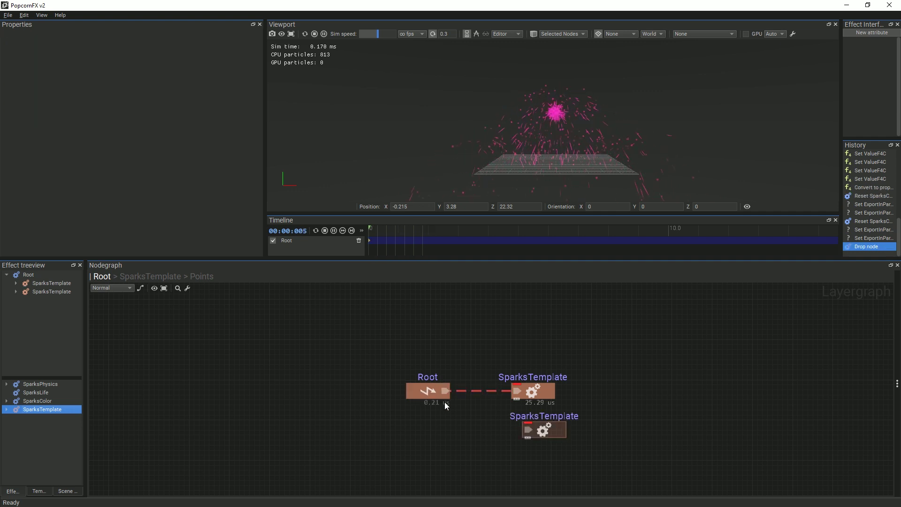
{"action": "left_click_drag", "start_coordinate": [447, 391], "coordinate": [529, 432]}
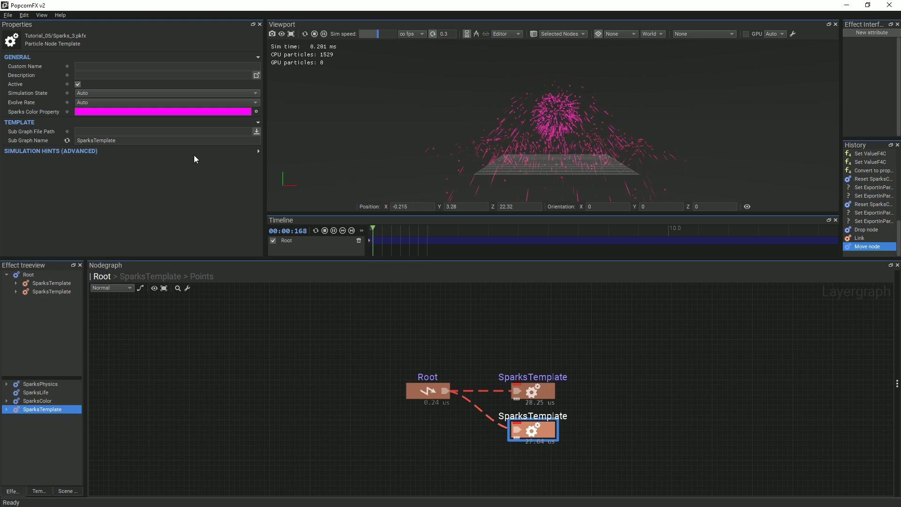
Step: Set the new instance's Sparks Color Property to blue (0,140,255) and move both SparksTemplate nodes up
{"action": "left_click", "coordinate": [182, 112]}
{"action": "left_click_drag", "start_coordinate": [352, 216], "coordinate": [348, 185]}
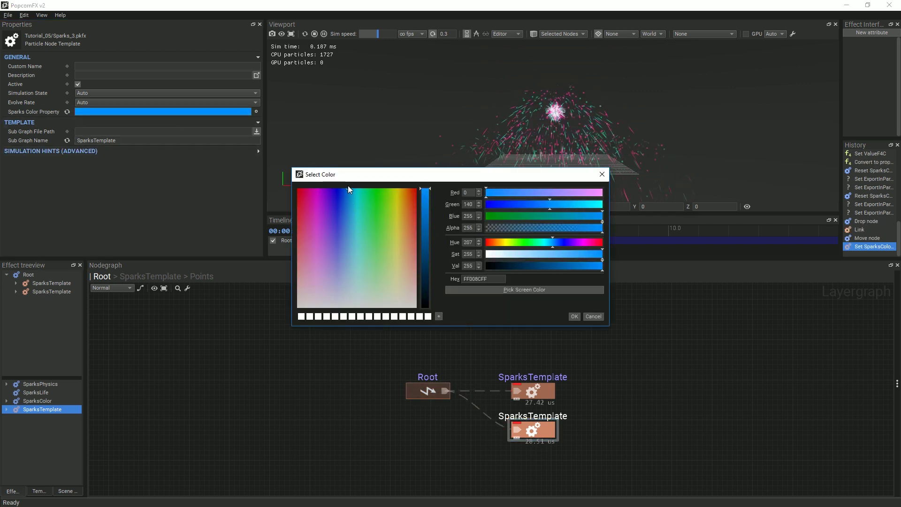
{"action": "left_click", "coordinate": [574, 317]}
{"action": "left_click_drag", "start_coordinate": [639, 455], "coordinate": [498, 373]}
{"action": "left_click_drag", "start_coordinate": [550, 393], "coordinate": [550, 378]}
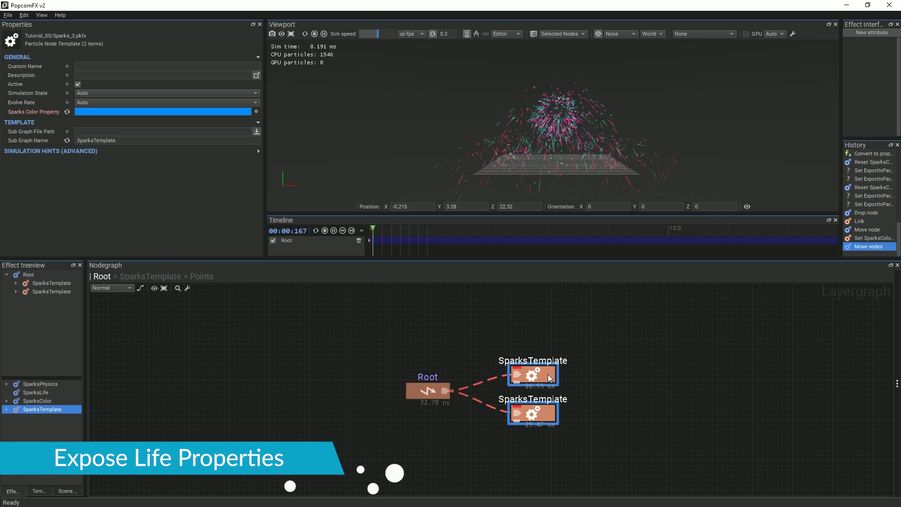
Step: Drill from SparksTemplate into the Lines layer and into SparksLife, showing its 0.3 and 2 constants
{"action": "left_click", "coordinate": [626, 381]}
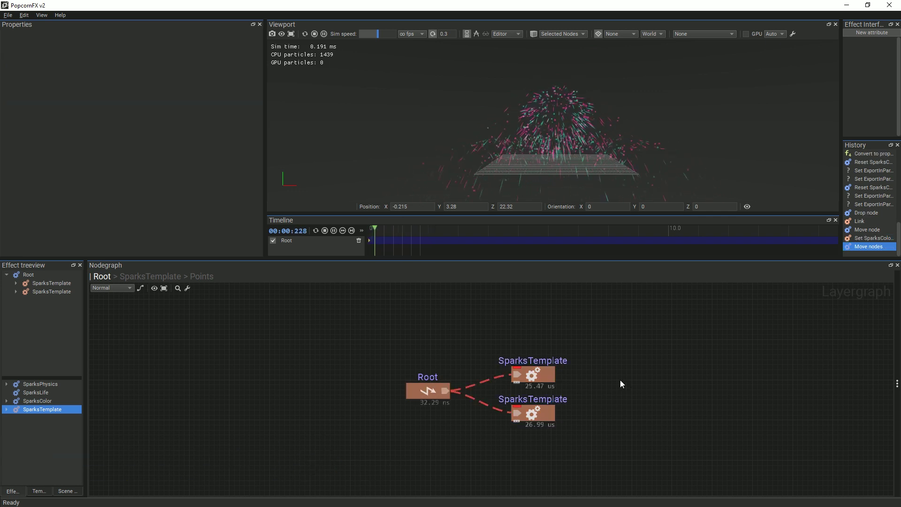
{"action": "double_click", "coordinate": [545, 371]}
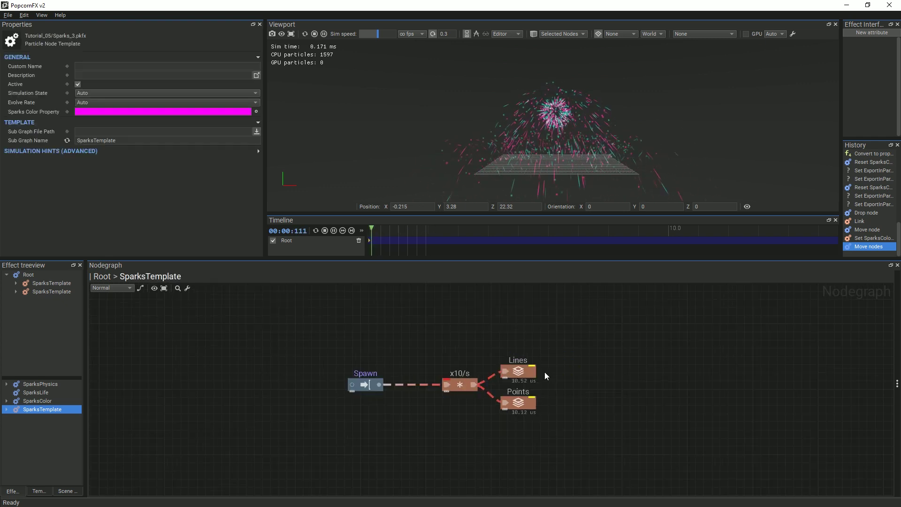
{"action": "double_click", "coordinate": [518, 372]}
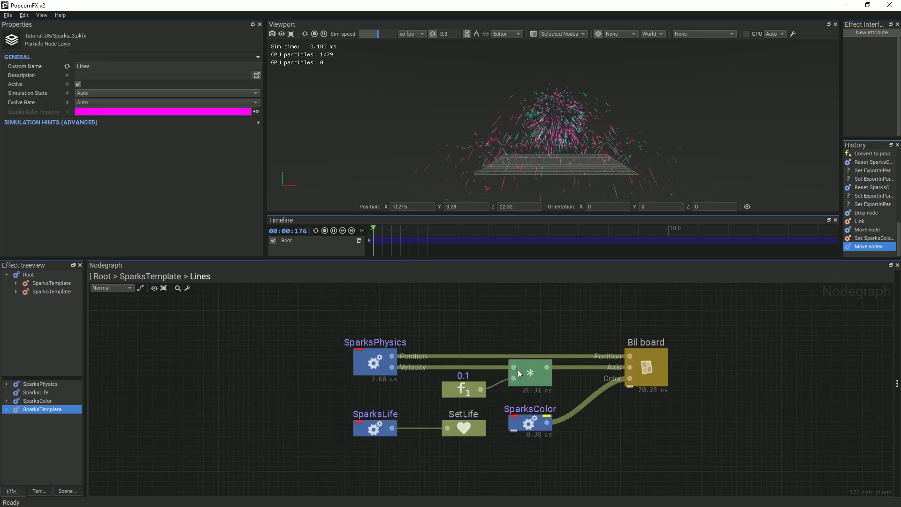
{"action": "left_click", "coordinate": [370, 435]}
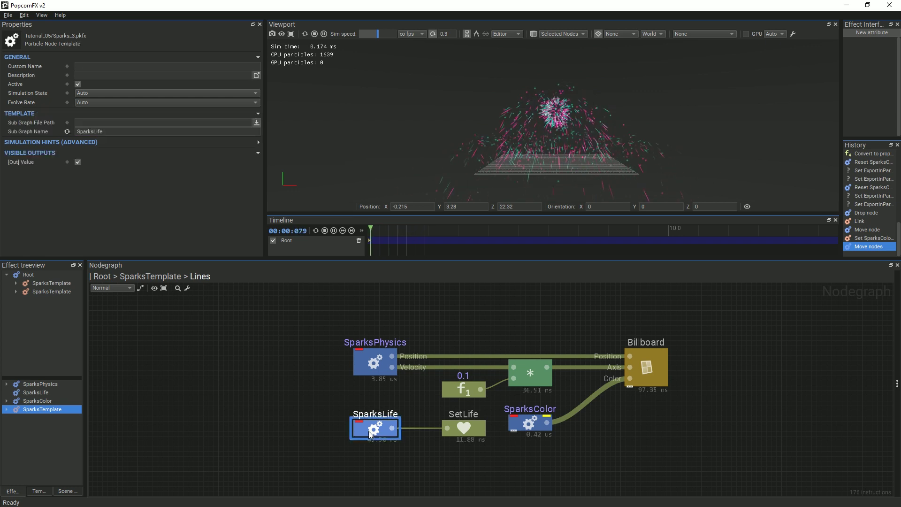
{"action": "double_click", "coordinate": [371, 434]}
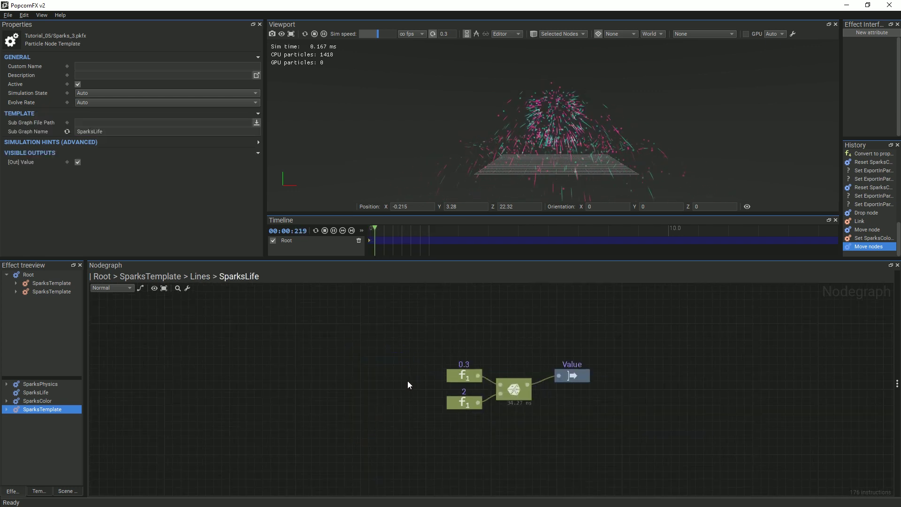
Step: Export the 0.3 constant as a property named MinLife
{"action": "right_click", "coordinate": [457, 379]}
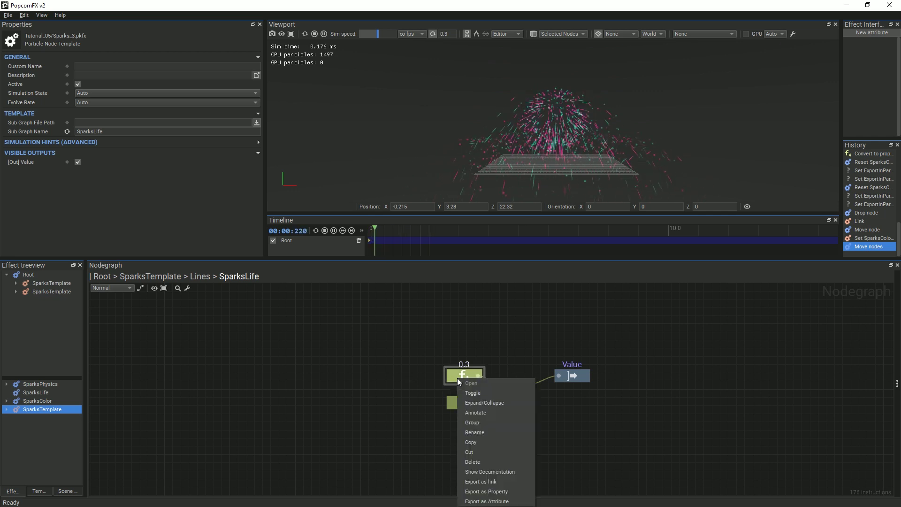
{"action": "left_click", "coordinate": [470, 491]}
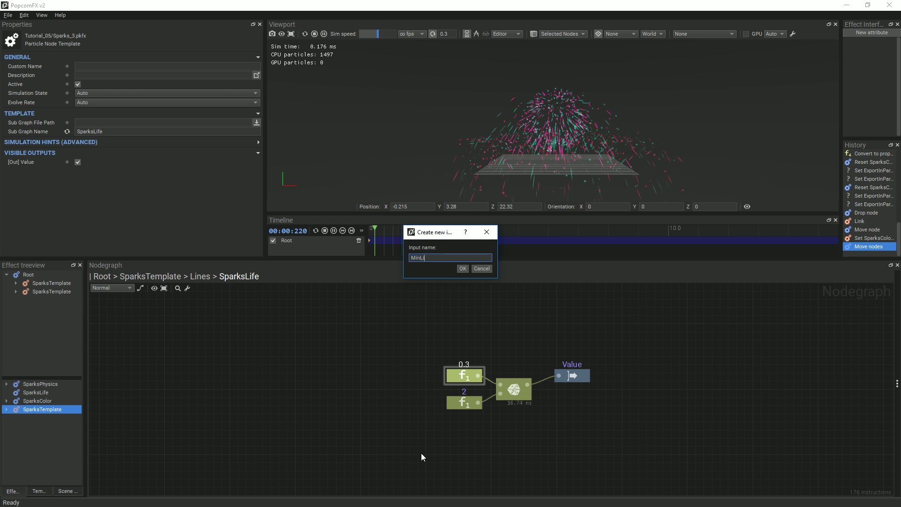
{"action": "key", "text": "Return"}
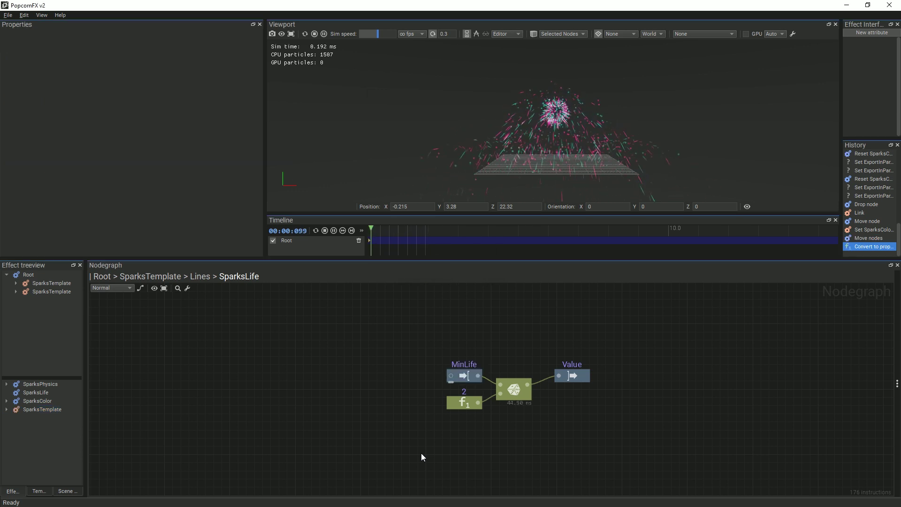
Step: Export the 2 constant as a property named MaxLife
{"action": "left_click", "coordinate": [461, 405]}
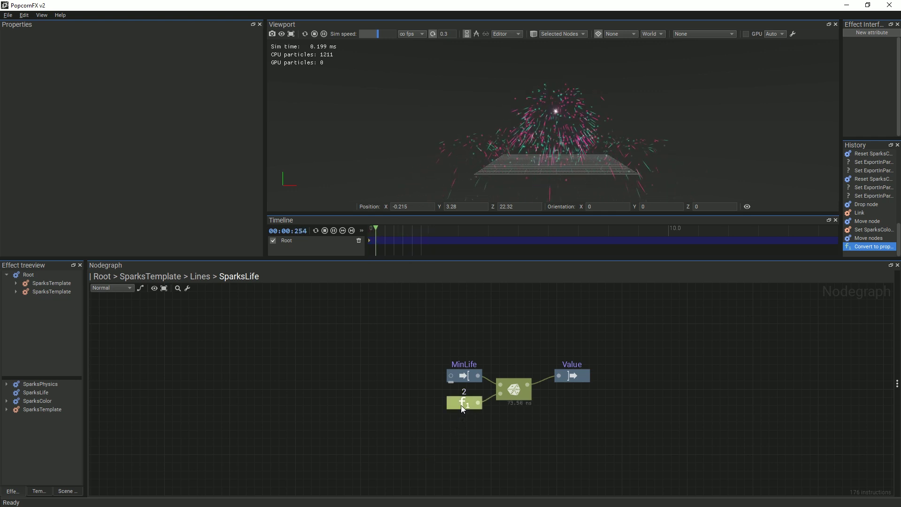
{"action": "right_click", "coordinate": [461, 404]}
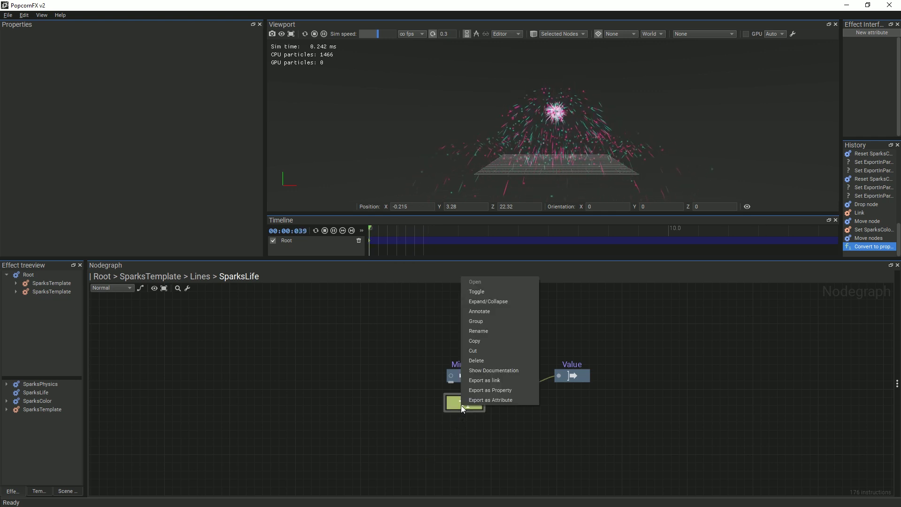
{"action": "left_click", "coordinate": [488, 391]}
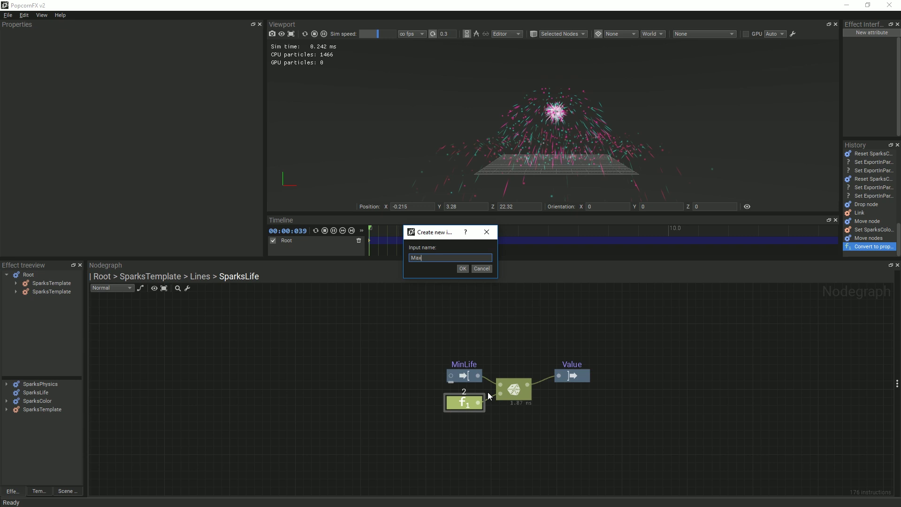
{"action": "type", "text": "MaxLife"}
{"action": "key", "text": "Return"}
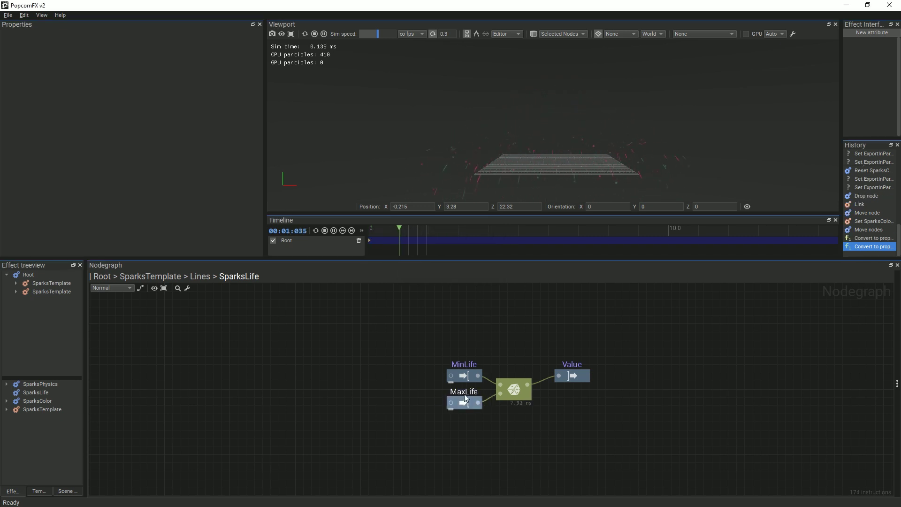
Step: In the Lines layer, reset SparksLife's Max Life to 2 and Min Life to 0.3, exposing Min Life
{"action": "left_click", "coordinate": [200, 276]}
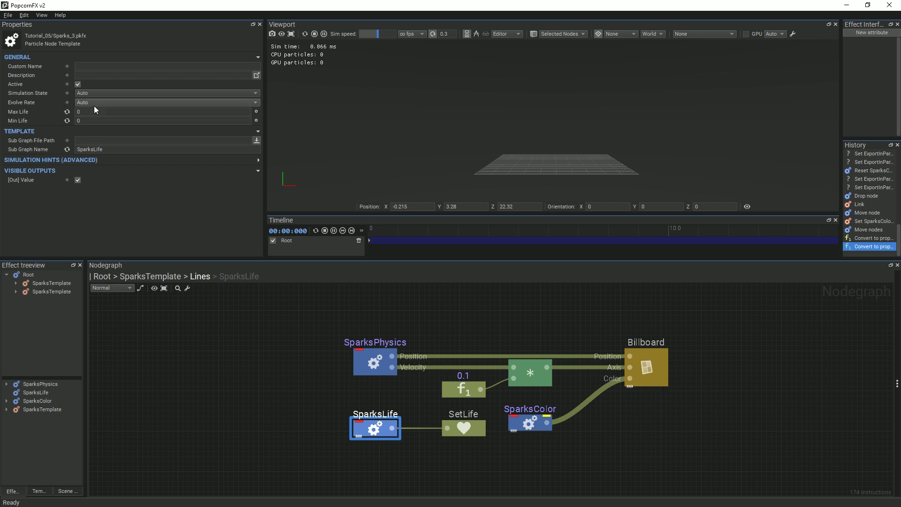
{"action": "left_click", "coordinate": [67, 112]}
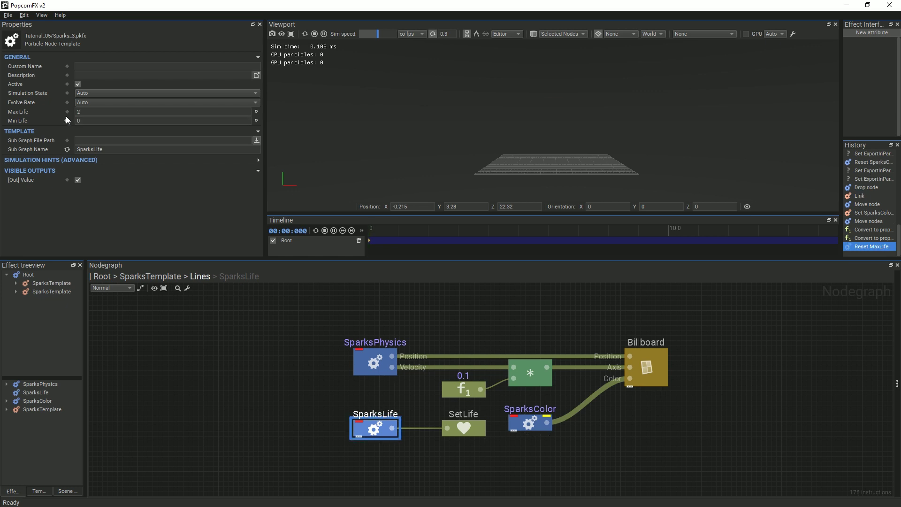
{"action": "left_click", "coordinate": [67, 121]}
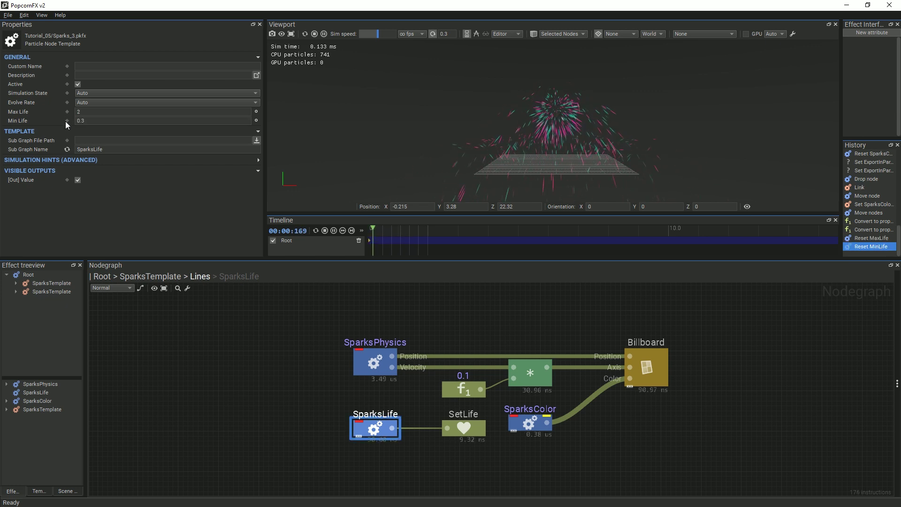
{"action": "left_click", "coordinate": [256, 121]}
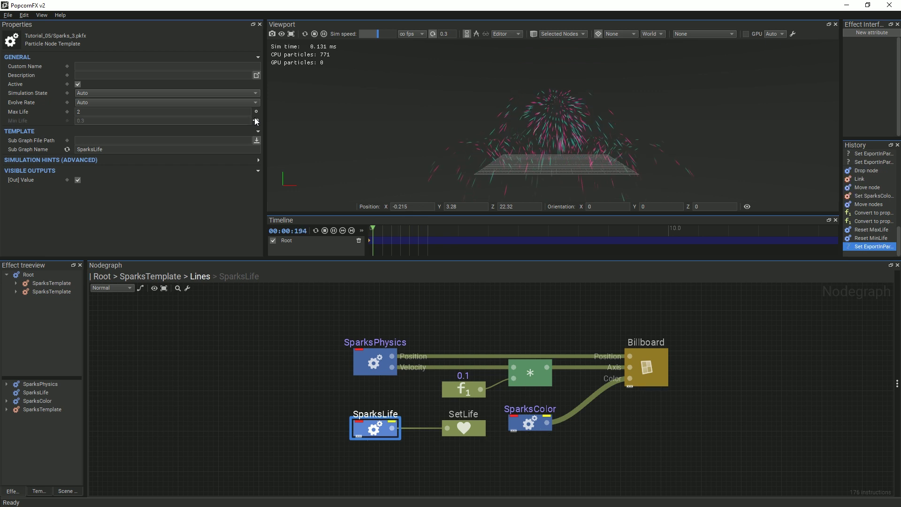
Step: In SparksTemplate, expose the Lines layer's Max Life and Min Life
{"action": "left_click", "coordinate": [134, 277]}
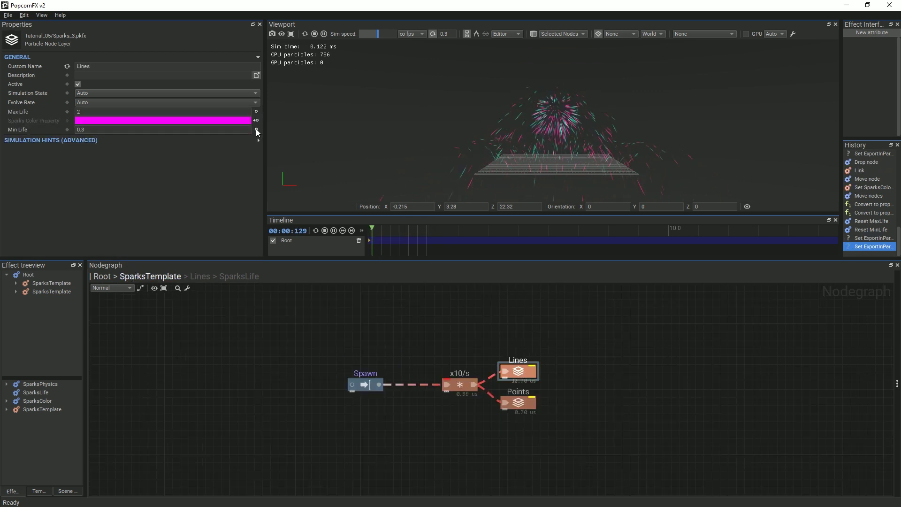
{"action": "left_click", "coordinate": [257, 130]}
{"action": "left_click", "coordinate": [256, 112]}
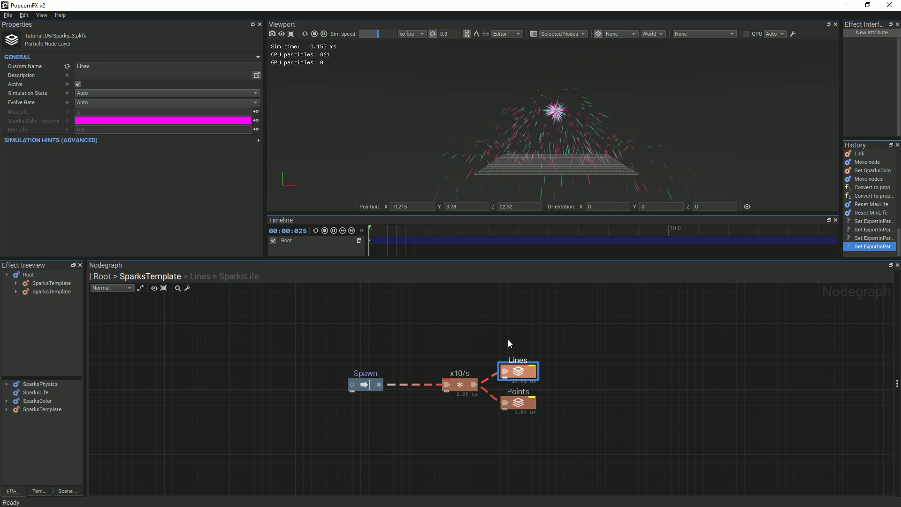
Step: In the Points layer, reset SparksLife to Max Life 2 and Min Life 0.3 and expose both
{"action": "double_click", "coordinate": [530, 402]}
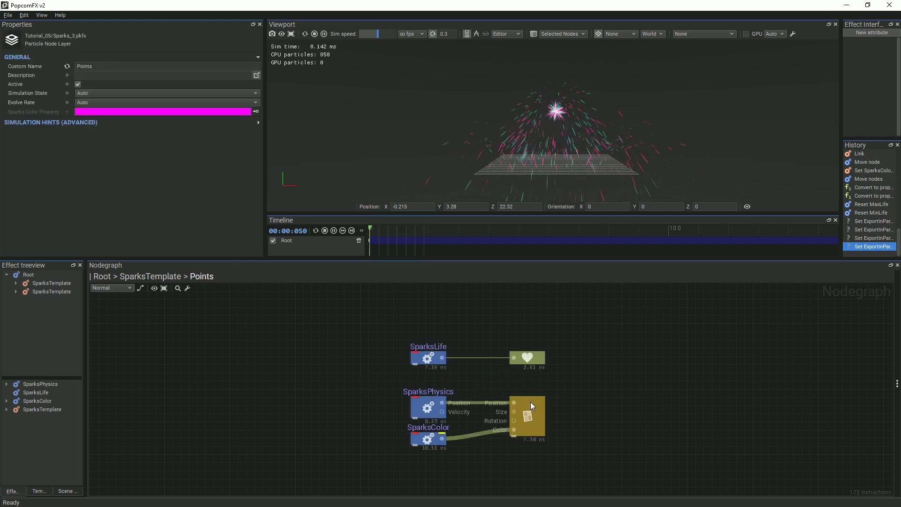
{"action": "left_click", "coordinate": [420, 353]}
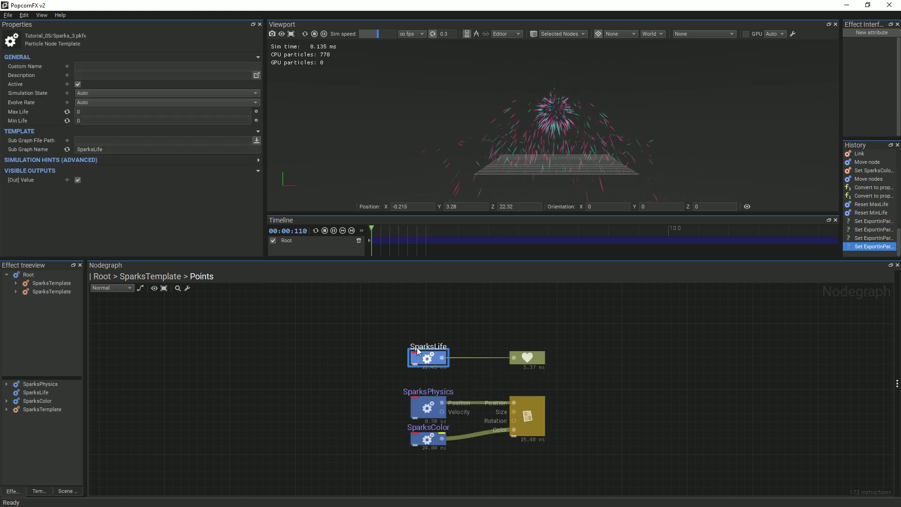
{"action": "left_click", "coordinate": [67, 112]}
{"action": "left_click", "coordinate": [67, 120]}
{"action": "left_click", "coordinate": [256, 111]}
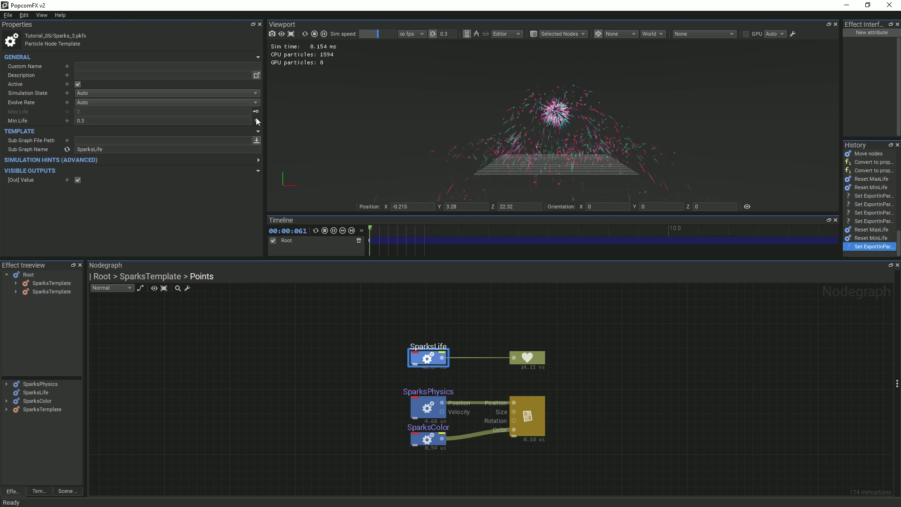
{"action": "left_click", "coordinate": [256, 121]}
Step: Expose the sparks colour from SparksTemplate, then return to Root to edit the first instance's Max Life
{"action": "left_click", "coordinate": [125, 276]}
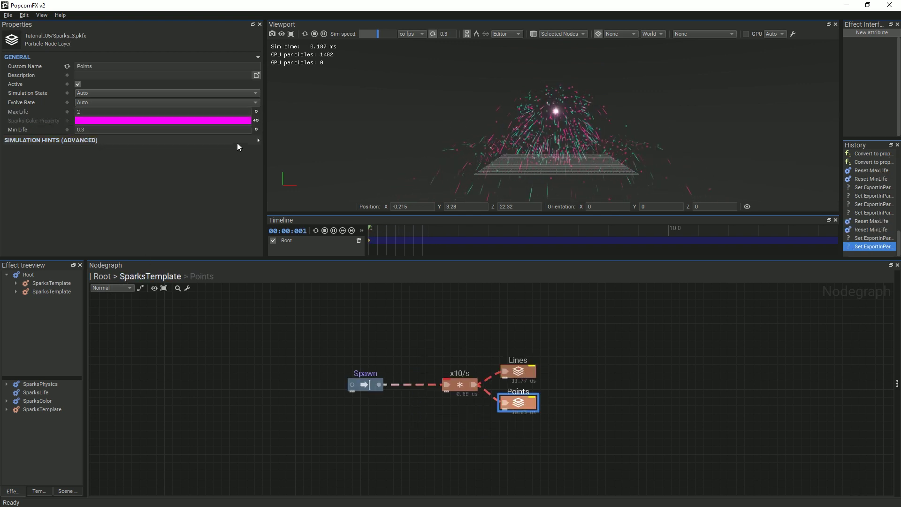
{"action": "left_click", "coordinate": [256, 120]}
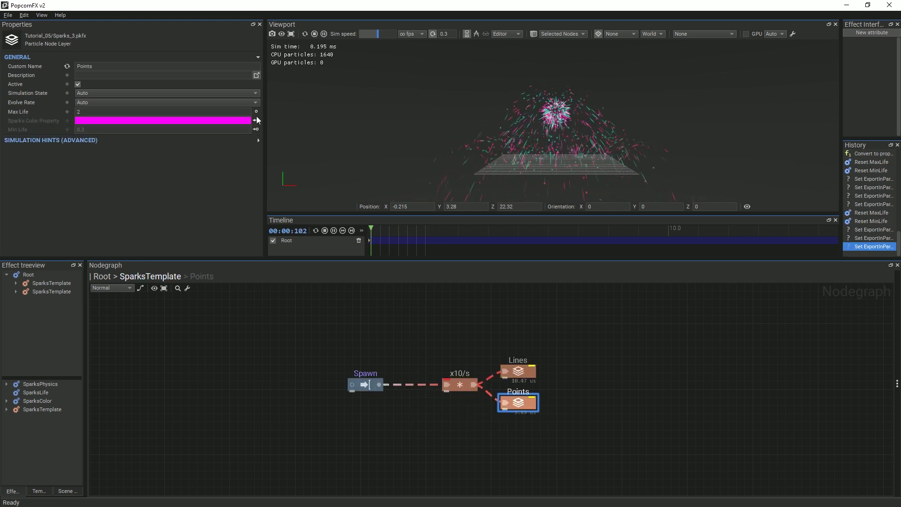
{"action": "left_click", "coordinate": [105, 276]}
{"action": "left_click", "coordinate": [80, 112]}
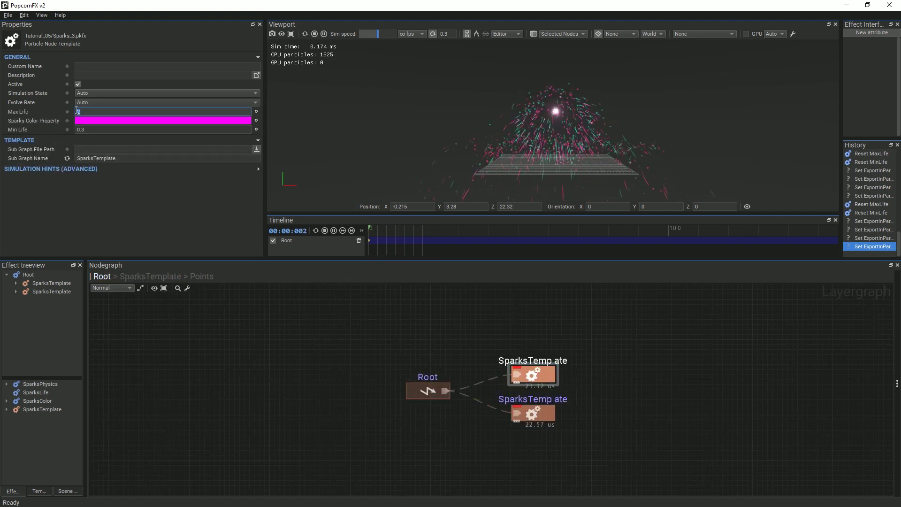
Step: Set Max Life to 8 on the first SparksTemplate instance and to 1 on the second
{"action": "type", "text": "8"}
{"action": "left_click", "coordinate": [647, 357]}
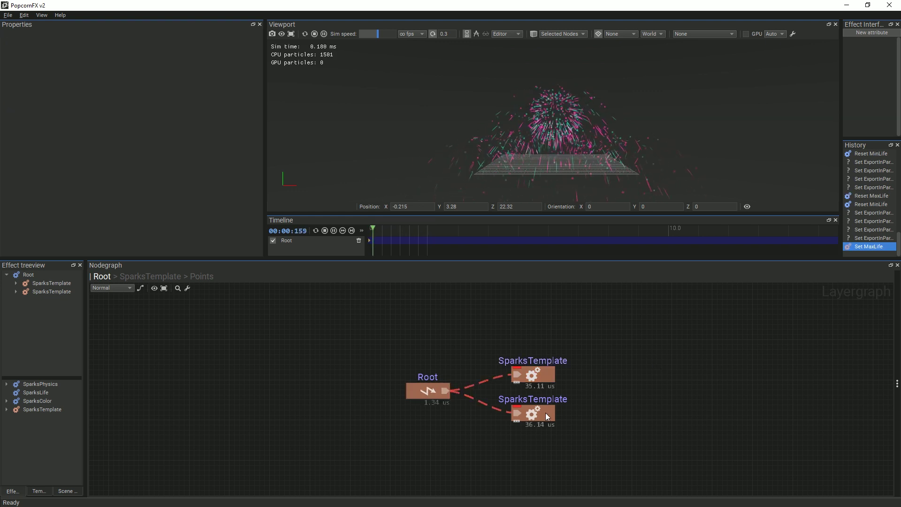
{"action": "left_click", "coordinate": [543, 413]}
{"action": "double_click", "coordinate": [95, 111]}
{"action": "type", "text": "1"}
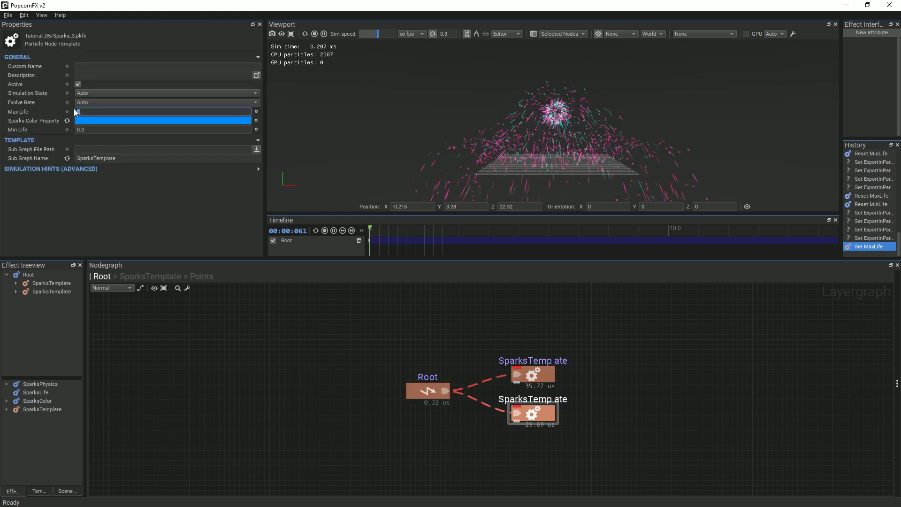
{"action": "left_click", "coordinate": [650, 353]}
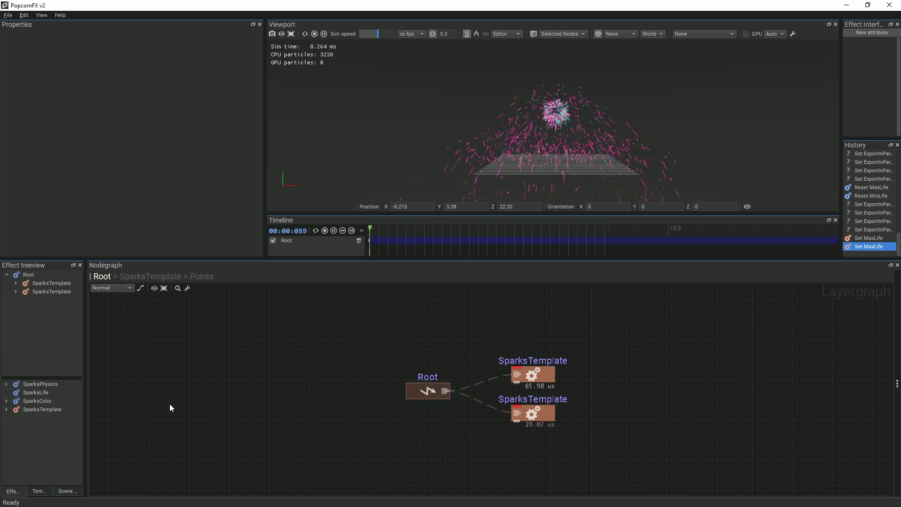
Step: Mark the SparksTemplate template as Public
{"action": "left_click", "coordinate": [57, 410]}
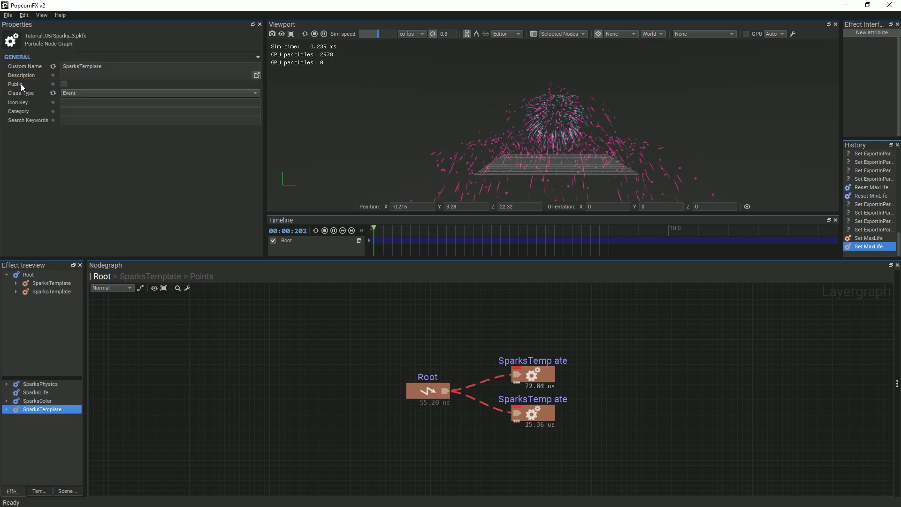
{"action": "left_click", "coordinate": [64, 84]}
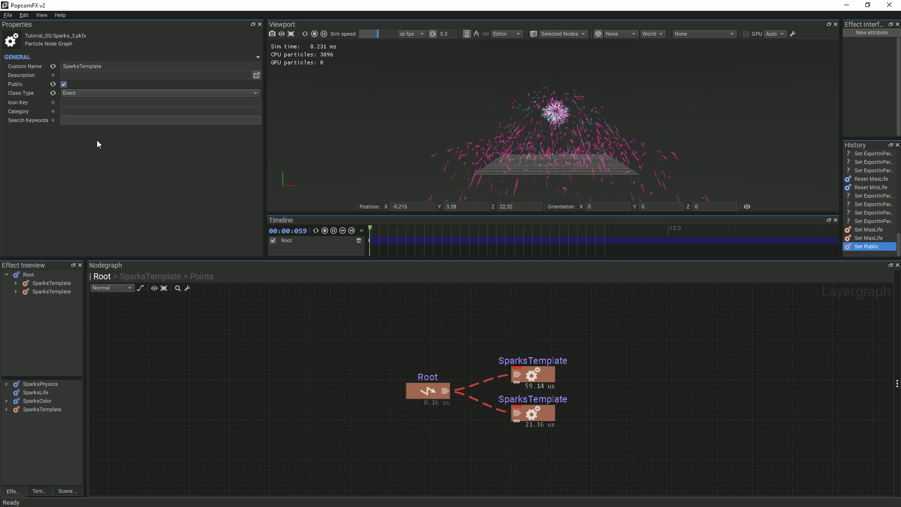
{"action": "left_click", "coordinate": [654, 408]}
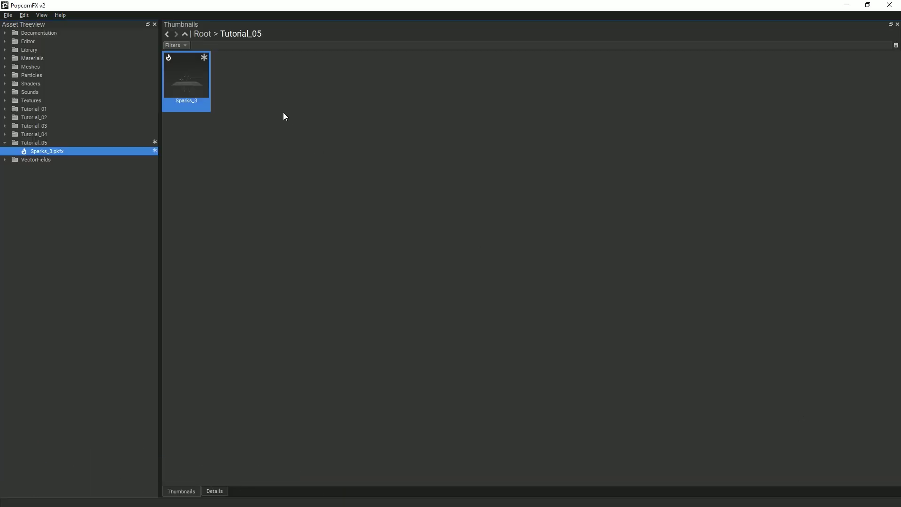
Step: Create an empty effect named Test in the Tutorial_05 folder
{"action": "left_click", "coordinate": [266, 98]}
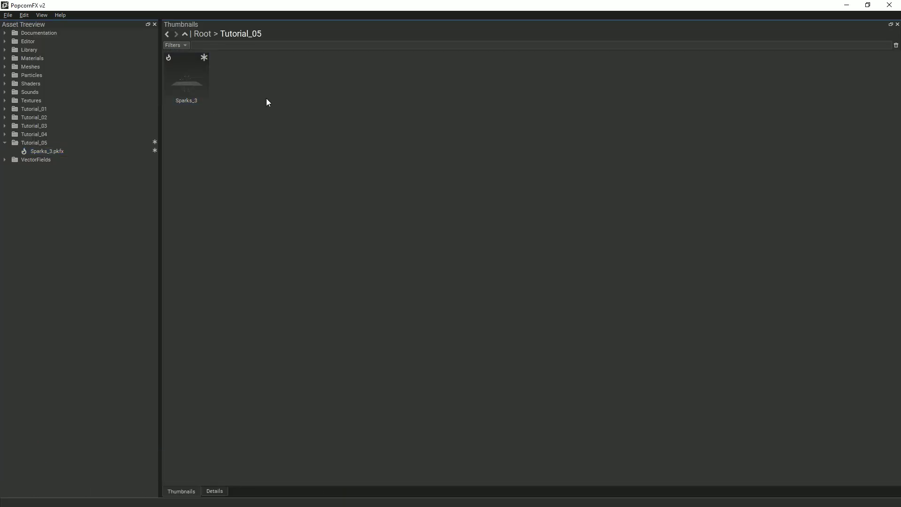
{"action": "right_click", "coordinate": [265, 98]}
{"action": "mouse_move", "coordinate": [327, 104]}
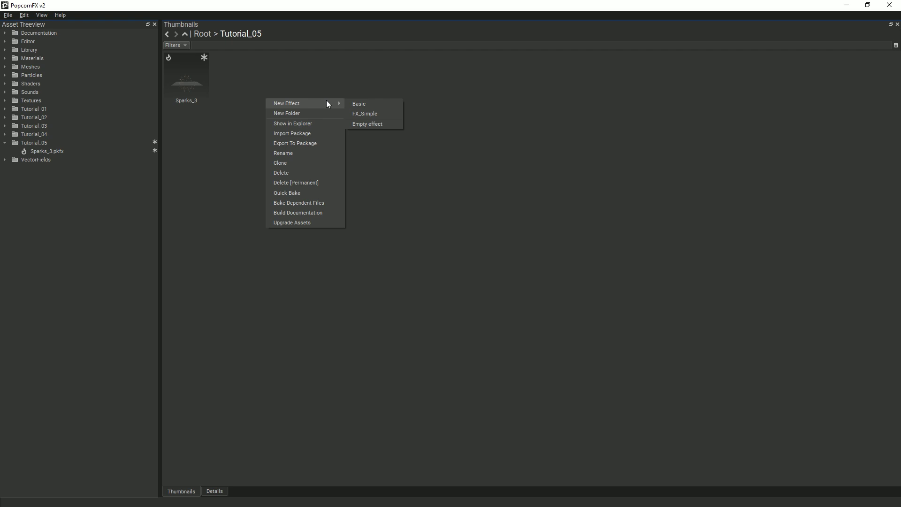
{"action": "left_click", "coordinate": [362, 123]}
{"action": "type", "text": "Test"}
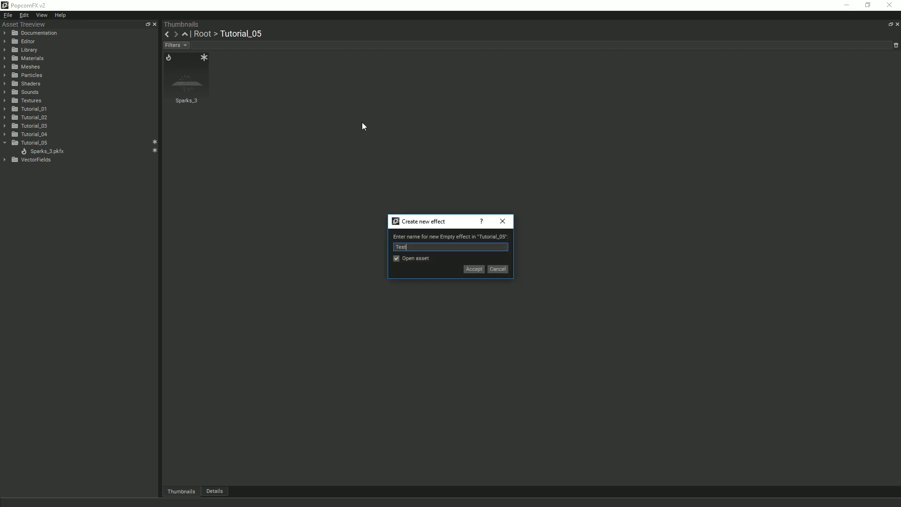
{"action": "key", "text": "Return"}
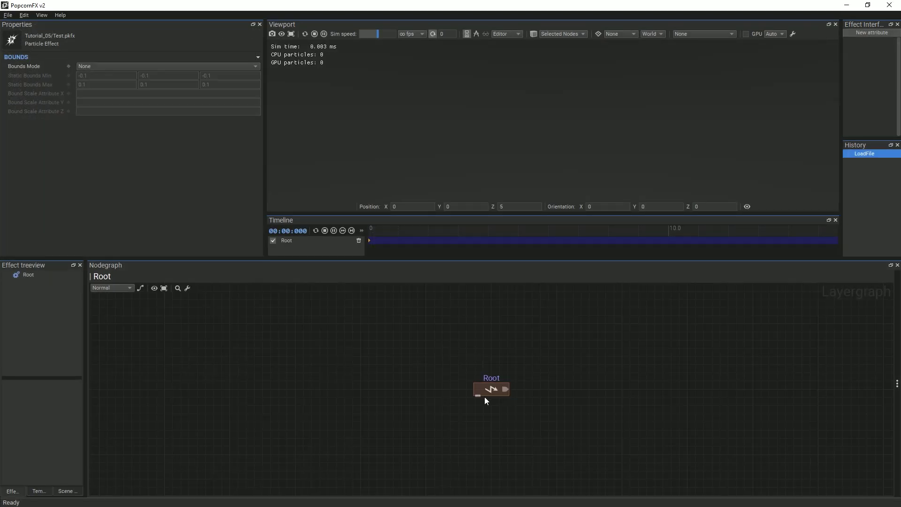
Step: Add a SparksTemplate node wired to Root's output and align it with Root
{"action": "left_click_drag", "start_coordinate": [506, 391], "coordinate": [561, 391]}
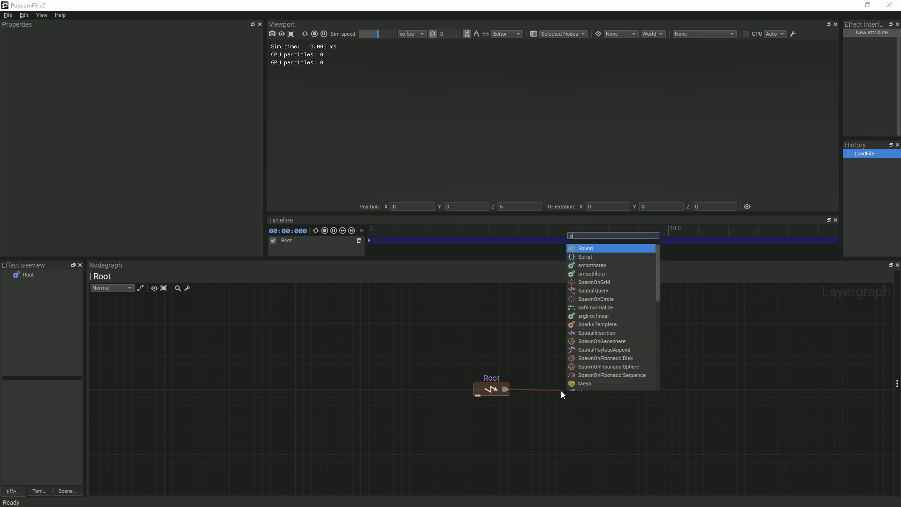
{"action": "type", "text": "spar"}
{"action": "key", "text": "Return"}
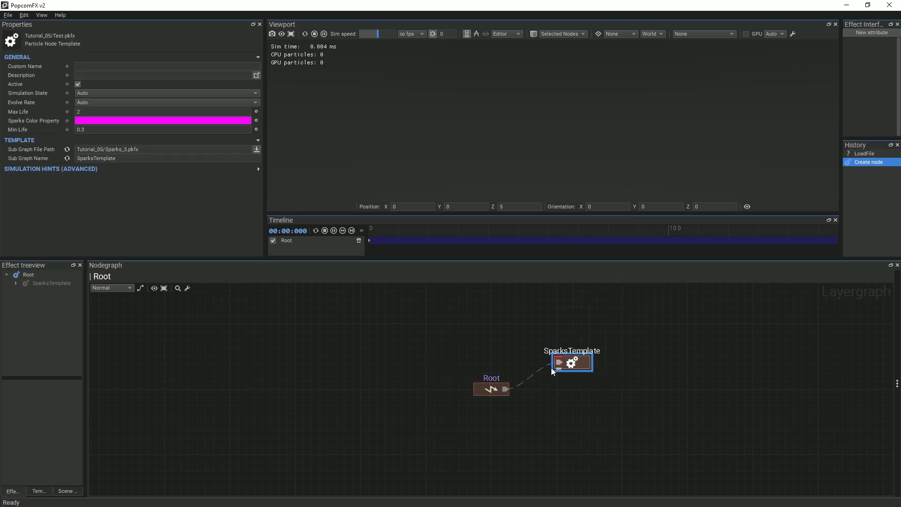
{"action": "left_click_drag", "start_coordinate": [578, 377], "coordinate": [580, 384]}
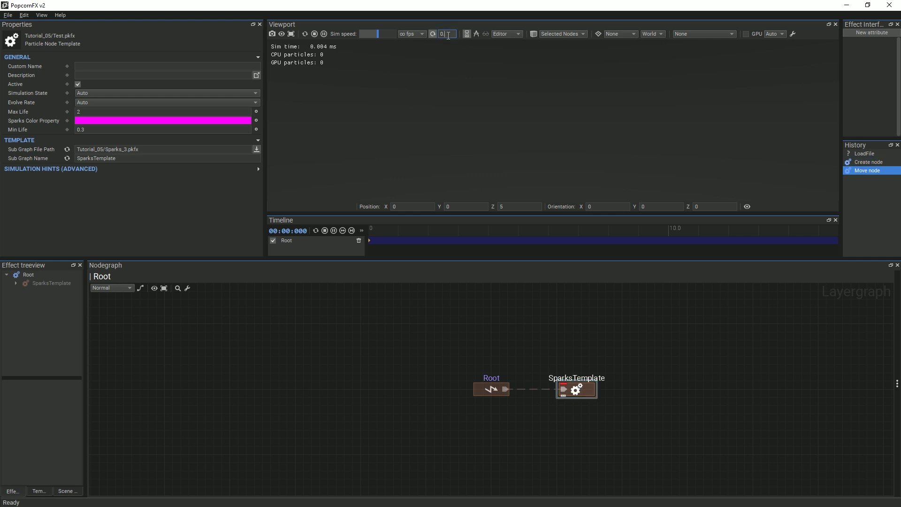
Step: Set the preview loop delay to 0.3 and frame the magenta sparks in the viewport
{"action": "type", "text": "3"}
{"action": "key", "text": "Return"}
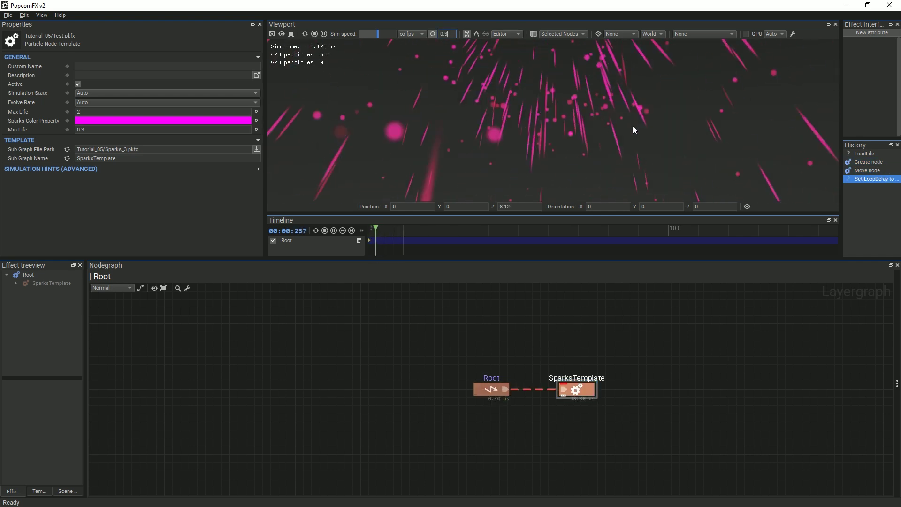
{"action": "scroll", "coordinate": [637, 121], "scroll_direction": "down", "scroll_amount": 5}
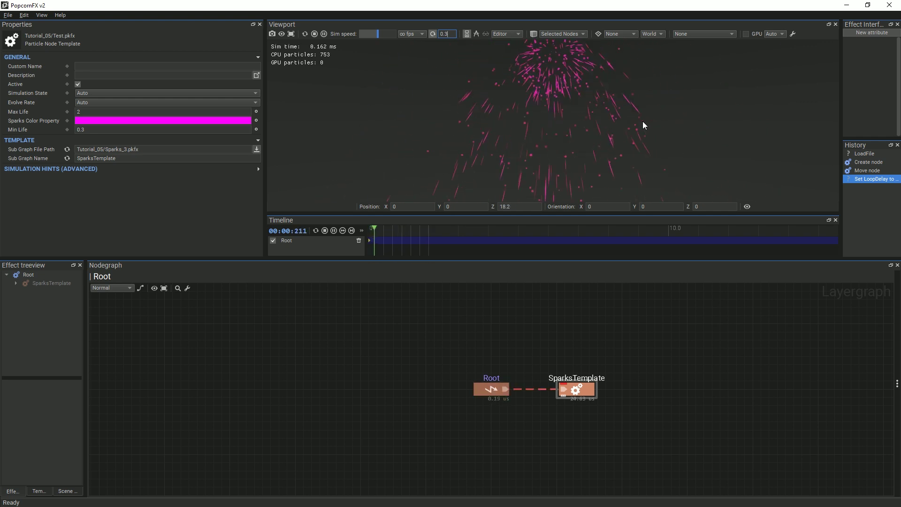
{"action": "scroll", "coordinate": [646, 121], "scroll_direction": "down", "scroll_amount": 2}
{"action": "middle_click_drag", "start_coordinate": [691, 95], "coordinate": [652, 161]}
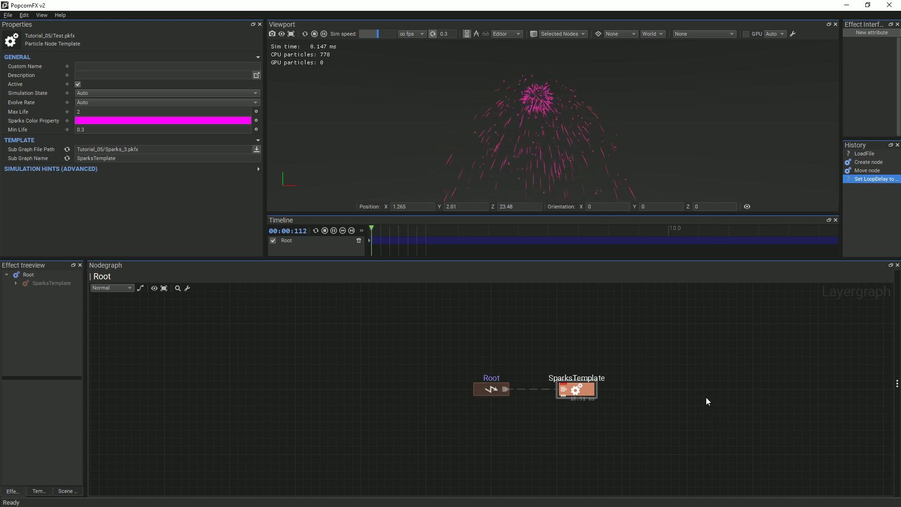
{"action": "left_click", "coordinate": [707, 398]}
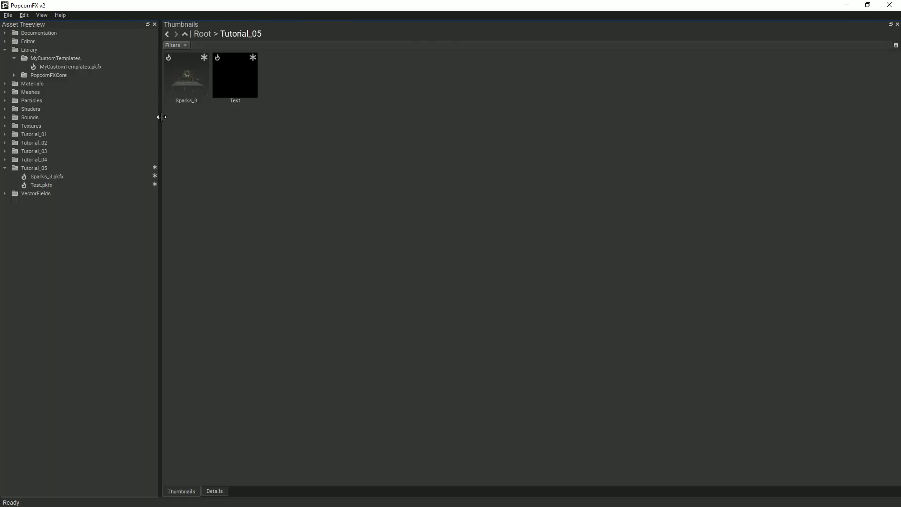
Step: Browse the Library folder and open its MyCustomTemplates subfolder
{"action": "left_click", "coordinate": [52, 50]}
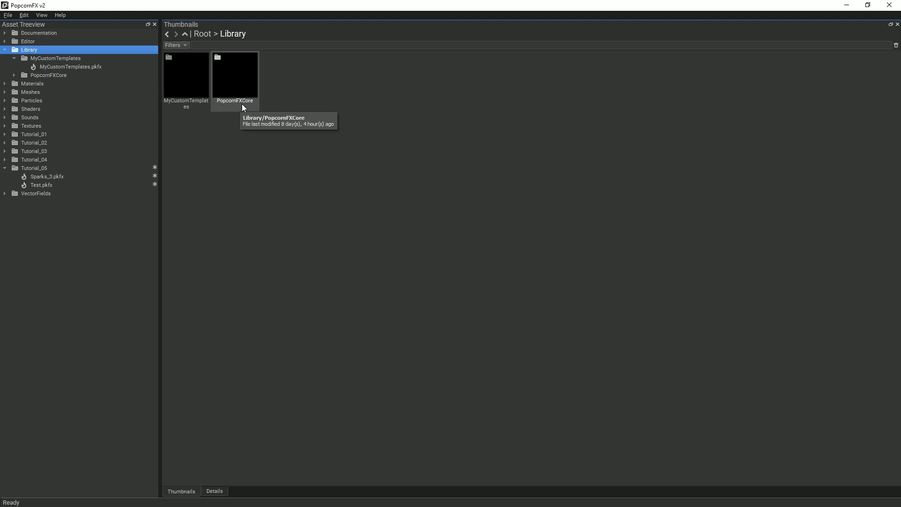
{"action": "double_click", "coordinate": [183, 102]}
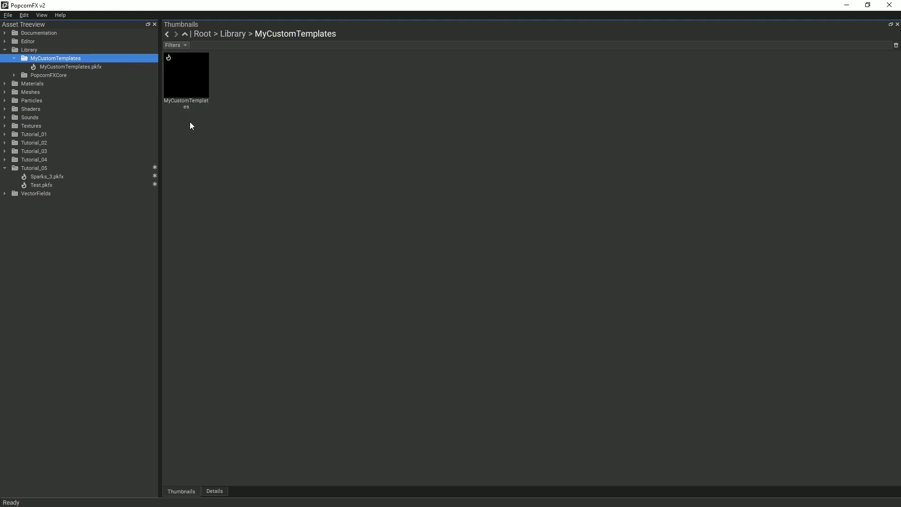
Step: Open the MyCustomTemplates effect and add a SparksTemplate node, found by searching 'spark'
{"action": "double_click", "coordinate": [201, 87]}
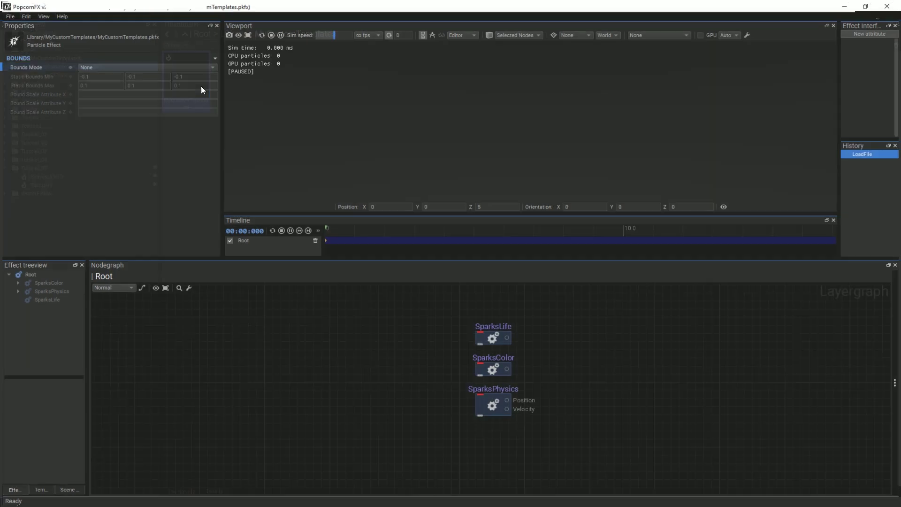
{"action": "right_click", "coordinate": [493, 442]}
{"action": "type", "text": "spark"}
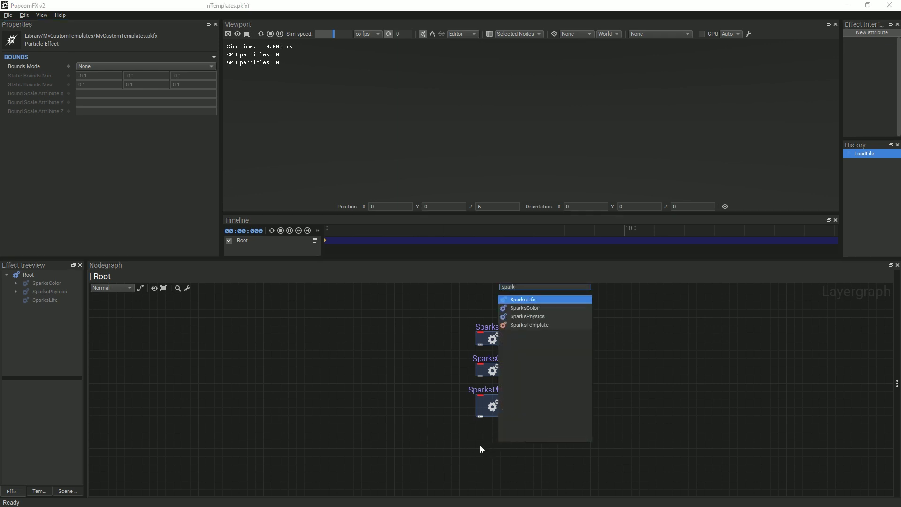
{"action": "key", "text": "Down"}
{"action": "key", "text": "Down"}
{"action": "key", "text": "Down"}
{"action": "key", "text": "Return"}
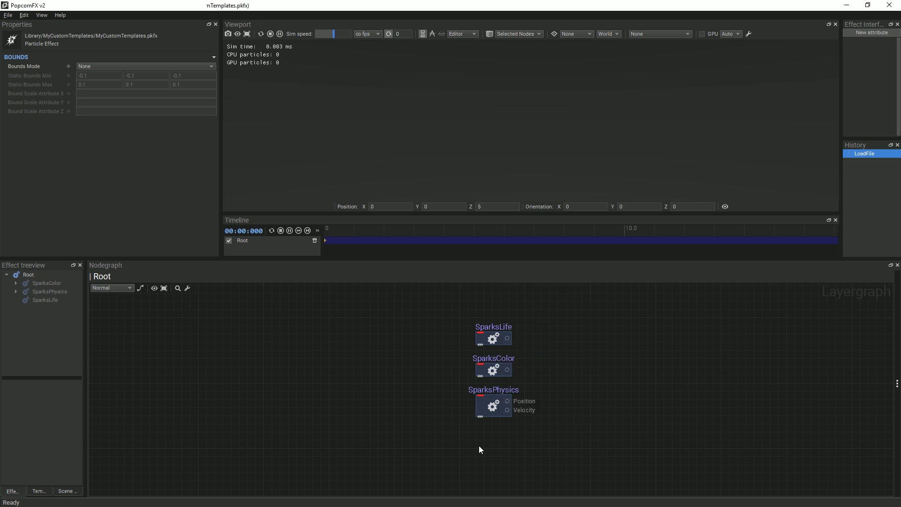